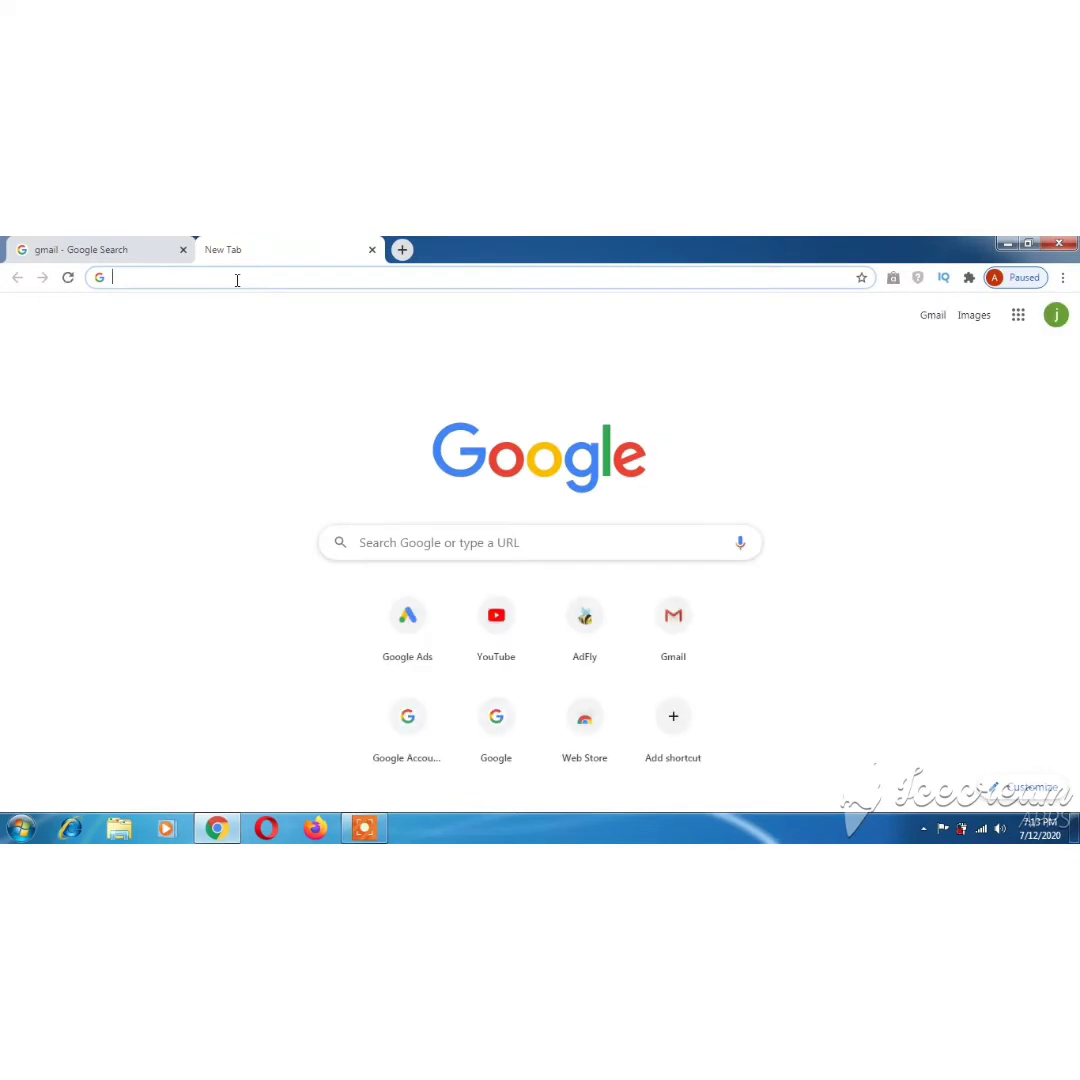
# Open YouTube and start creating a channel for the signed-in account using the custom name option.
pyautogui.write('y')
pyautogui.press('Return')
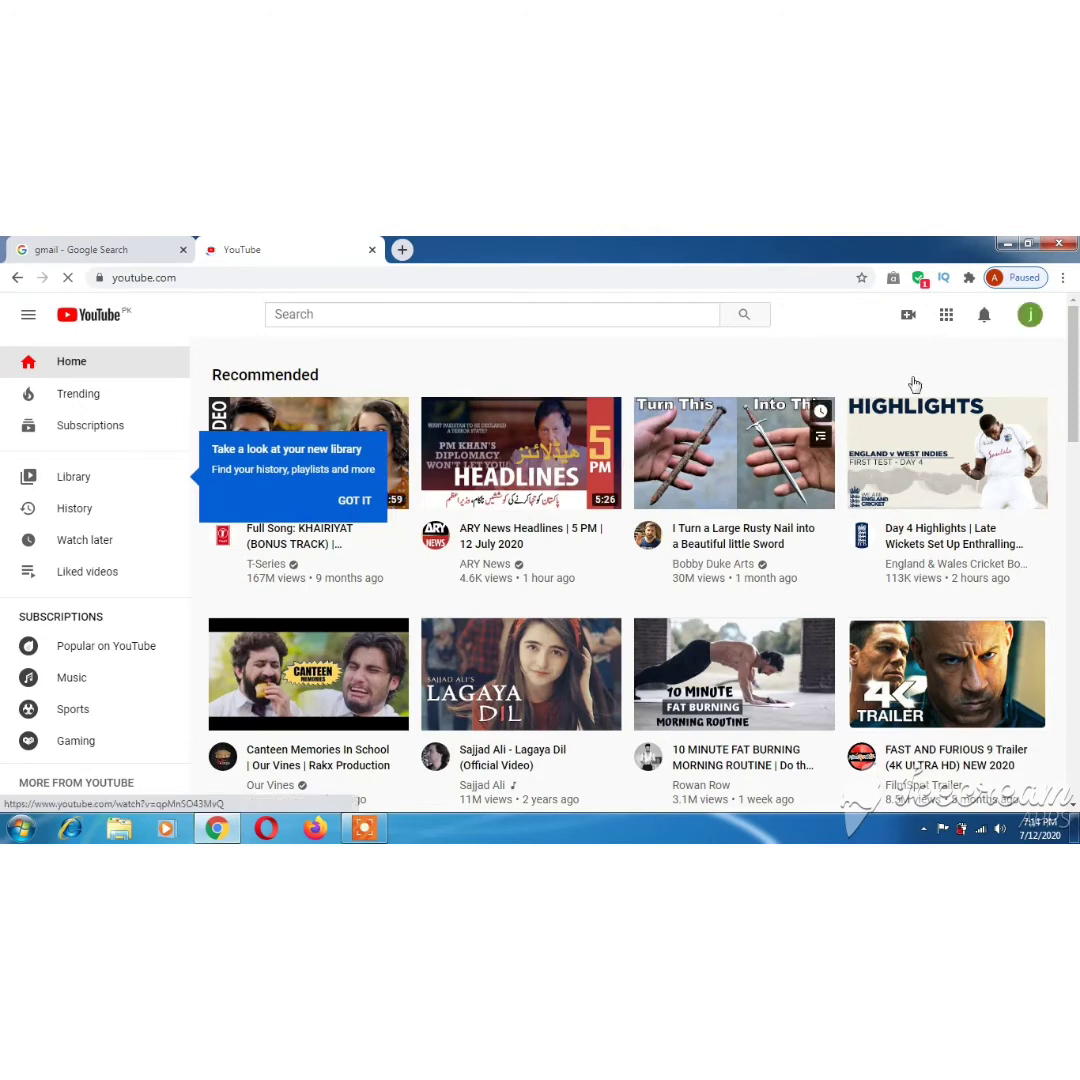
pyautogui.click(1031, 322)
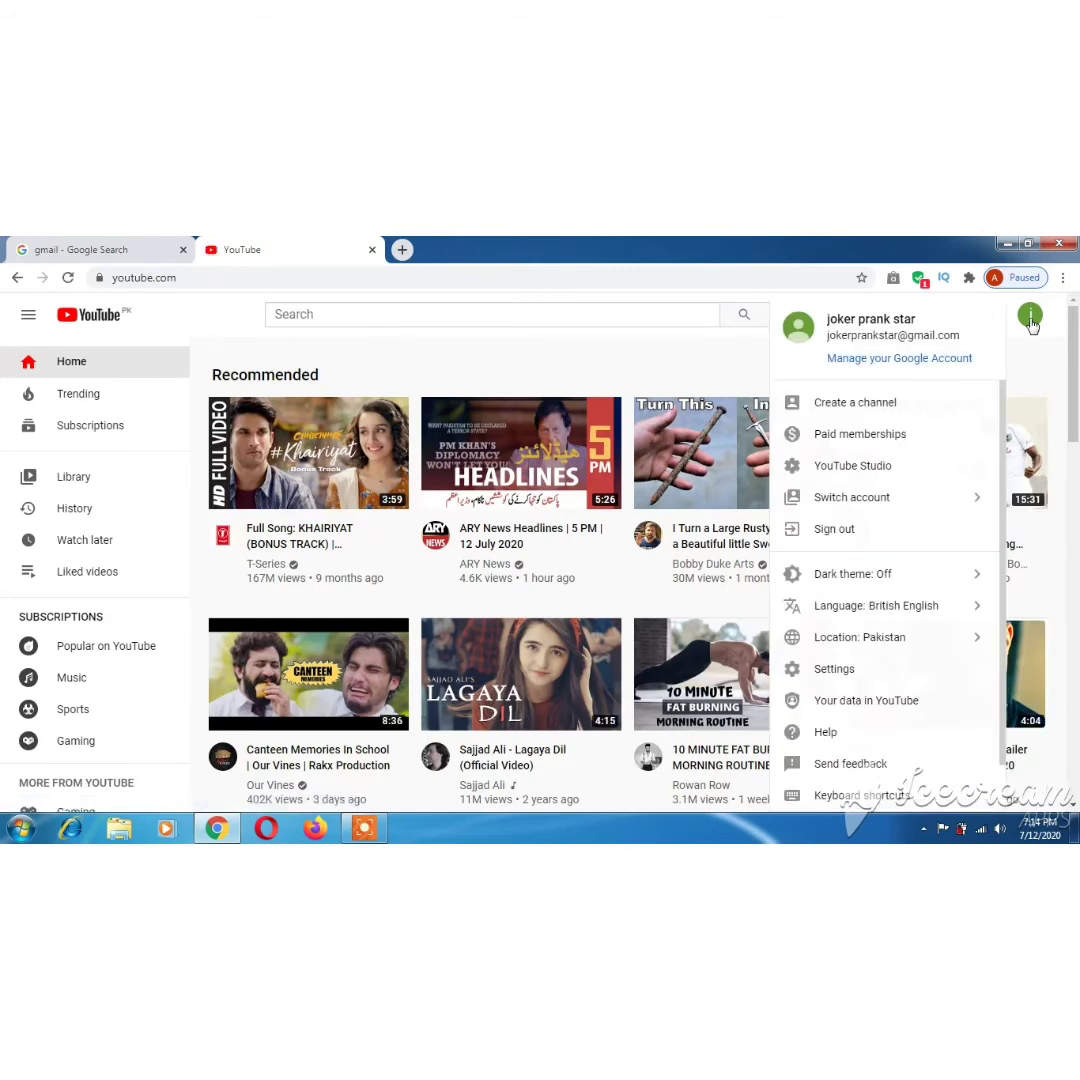
pyautogui.click(913, 405)
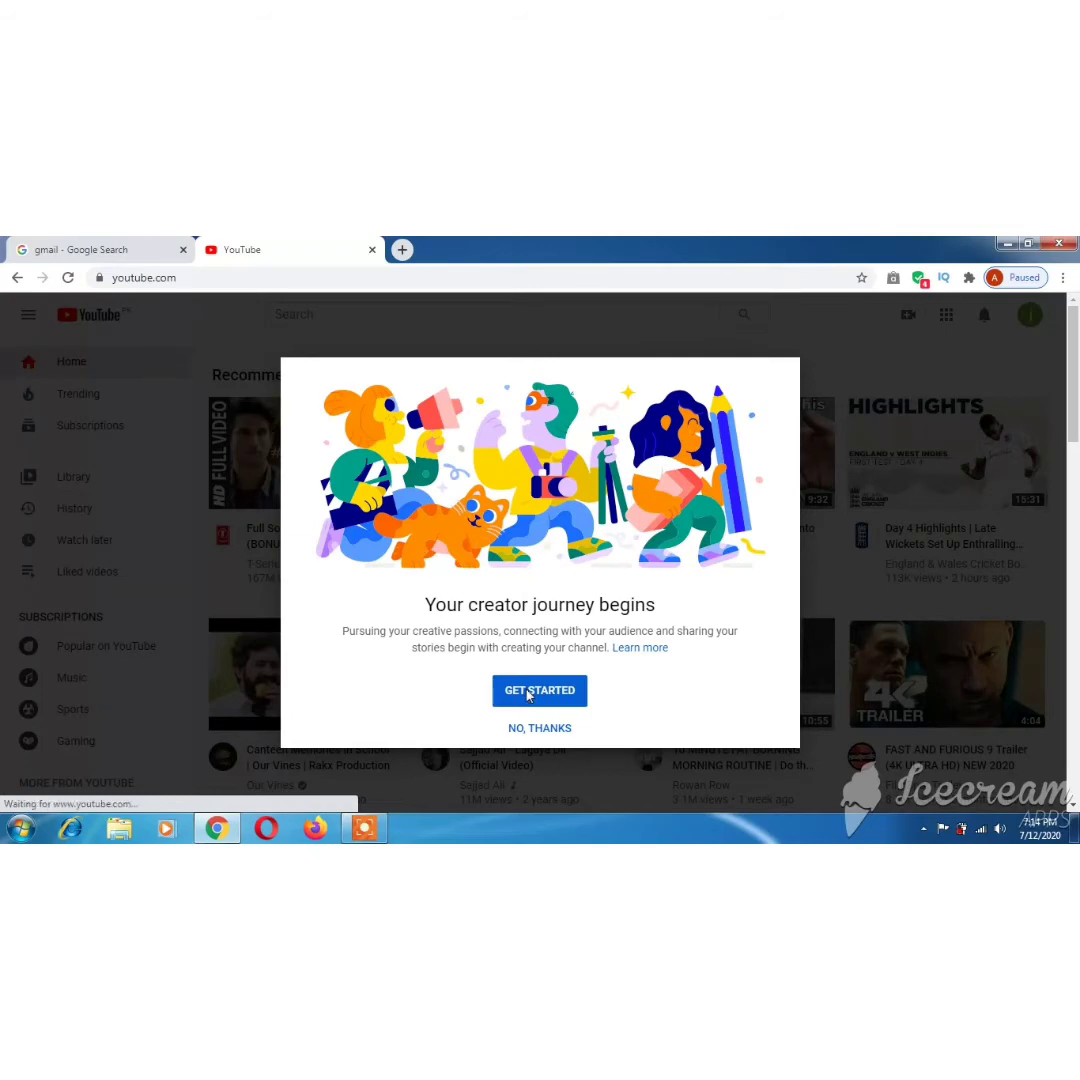
pyautogui.click(529, 692)
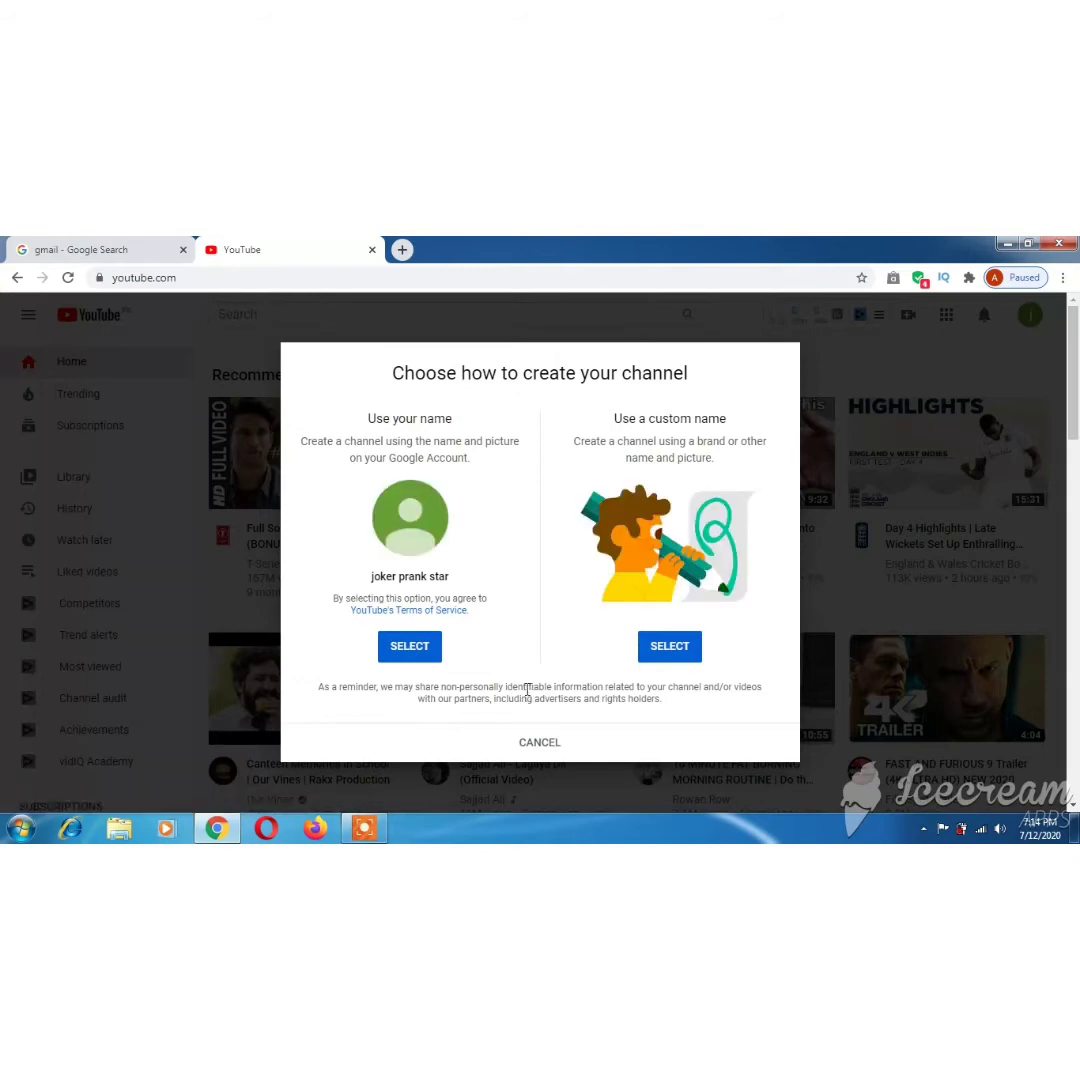
pyautogui.click(679, 657)
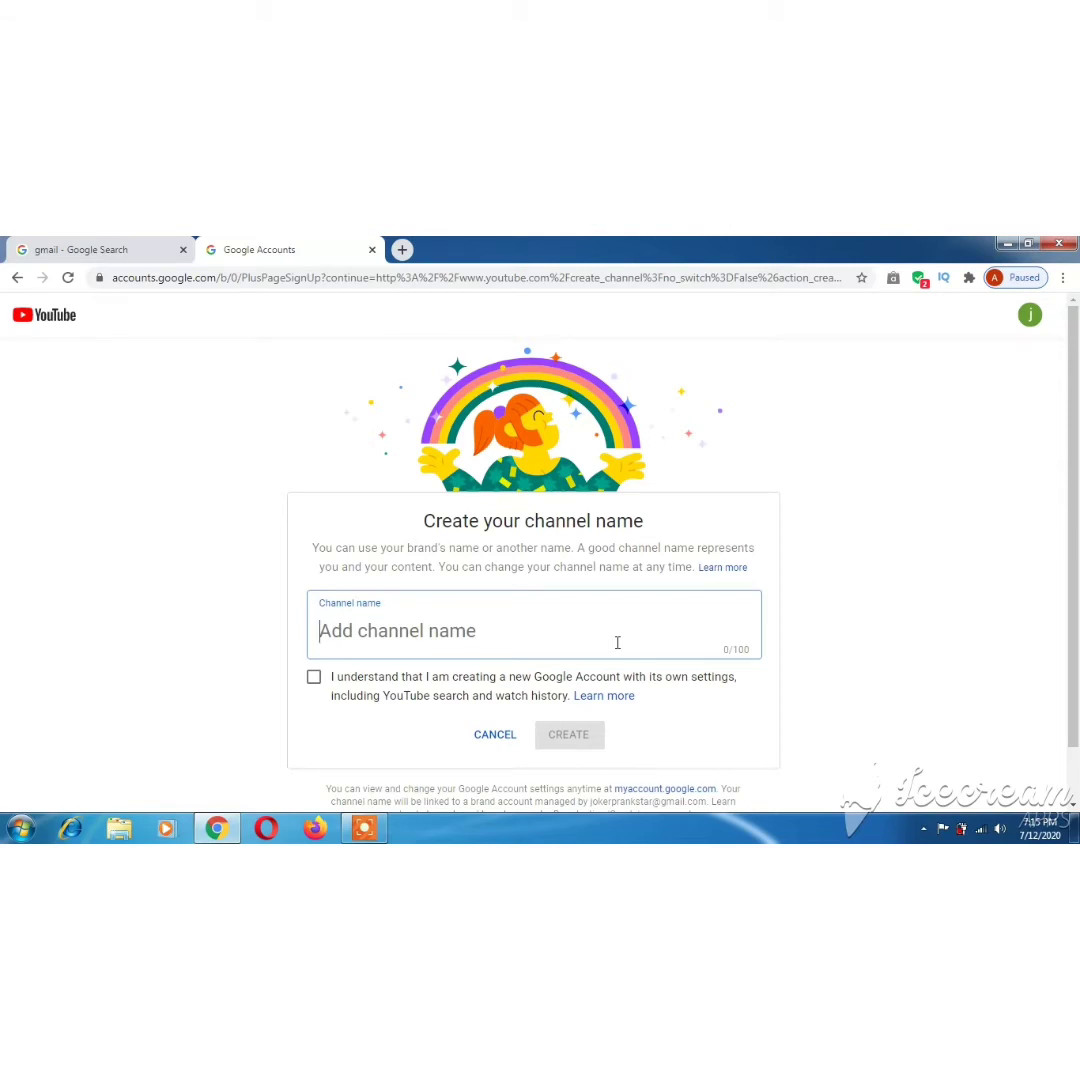
# Name the channel "joker prank star", accept the new Google Account acknowledgement and create the channel.
pyautogui.write('jo')
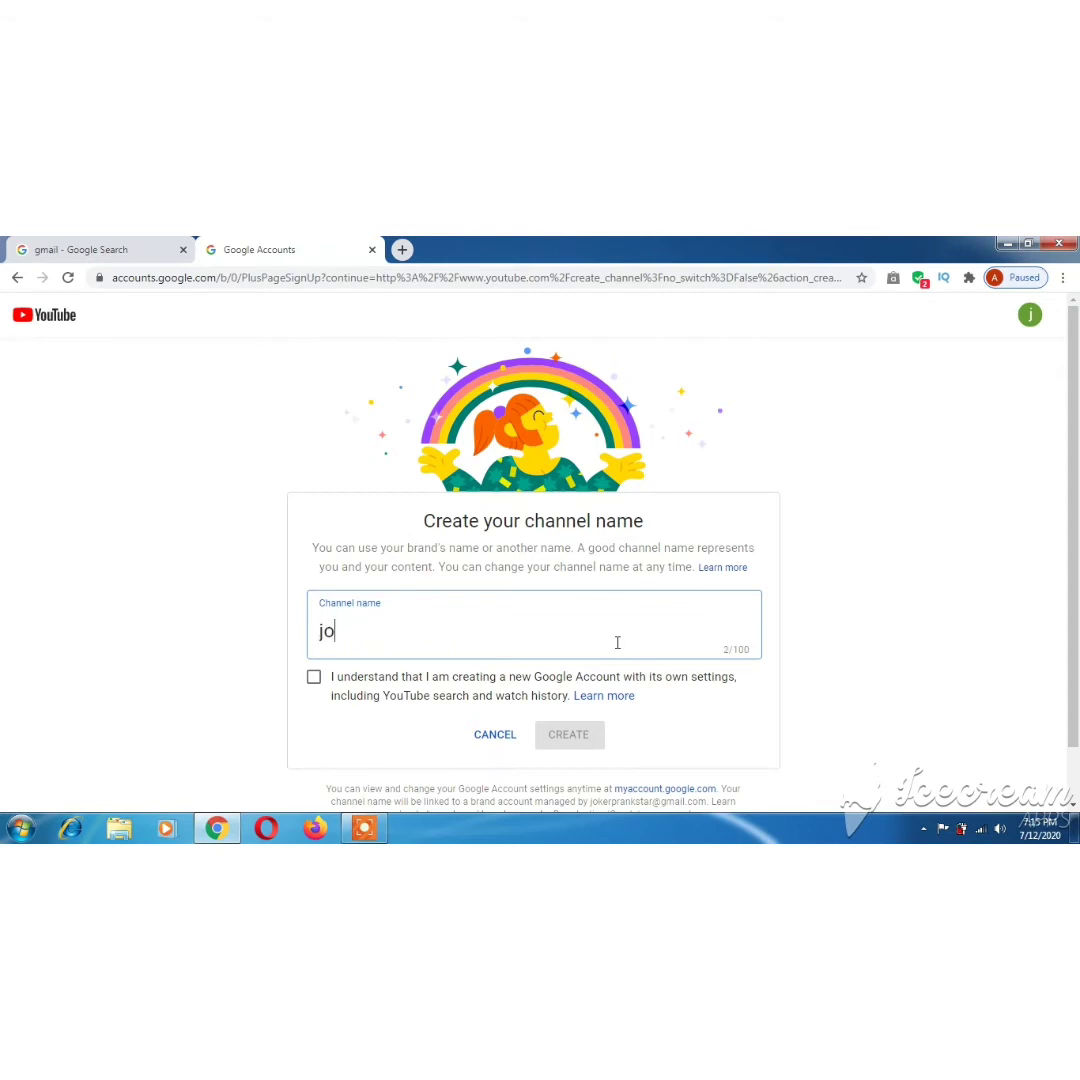
pyautogui.write('ker prank star')
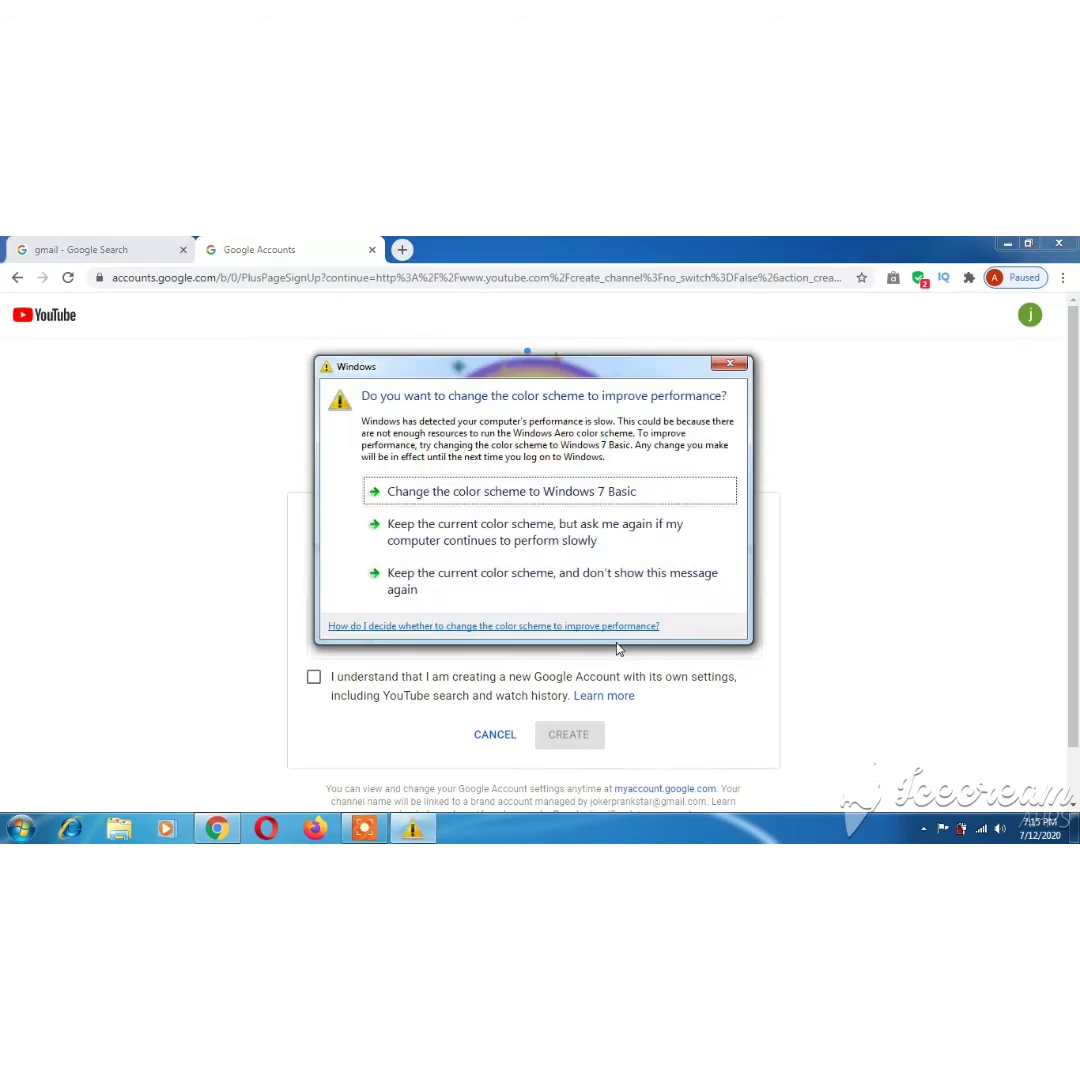
pyautogui.click(727, 367)
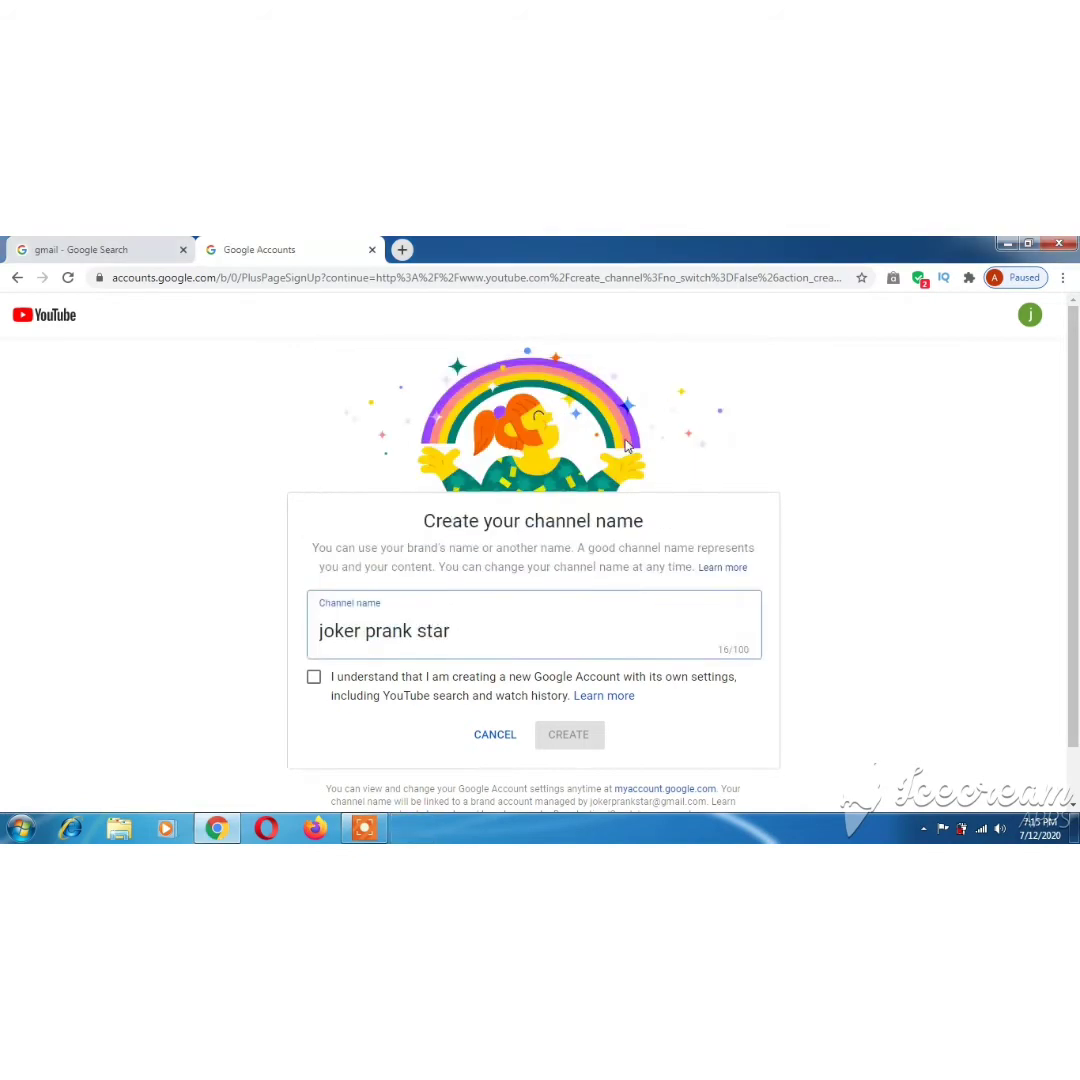
pyautogui.click(316, 681)
pyautogui.click(315, 679)
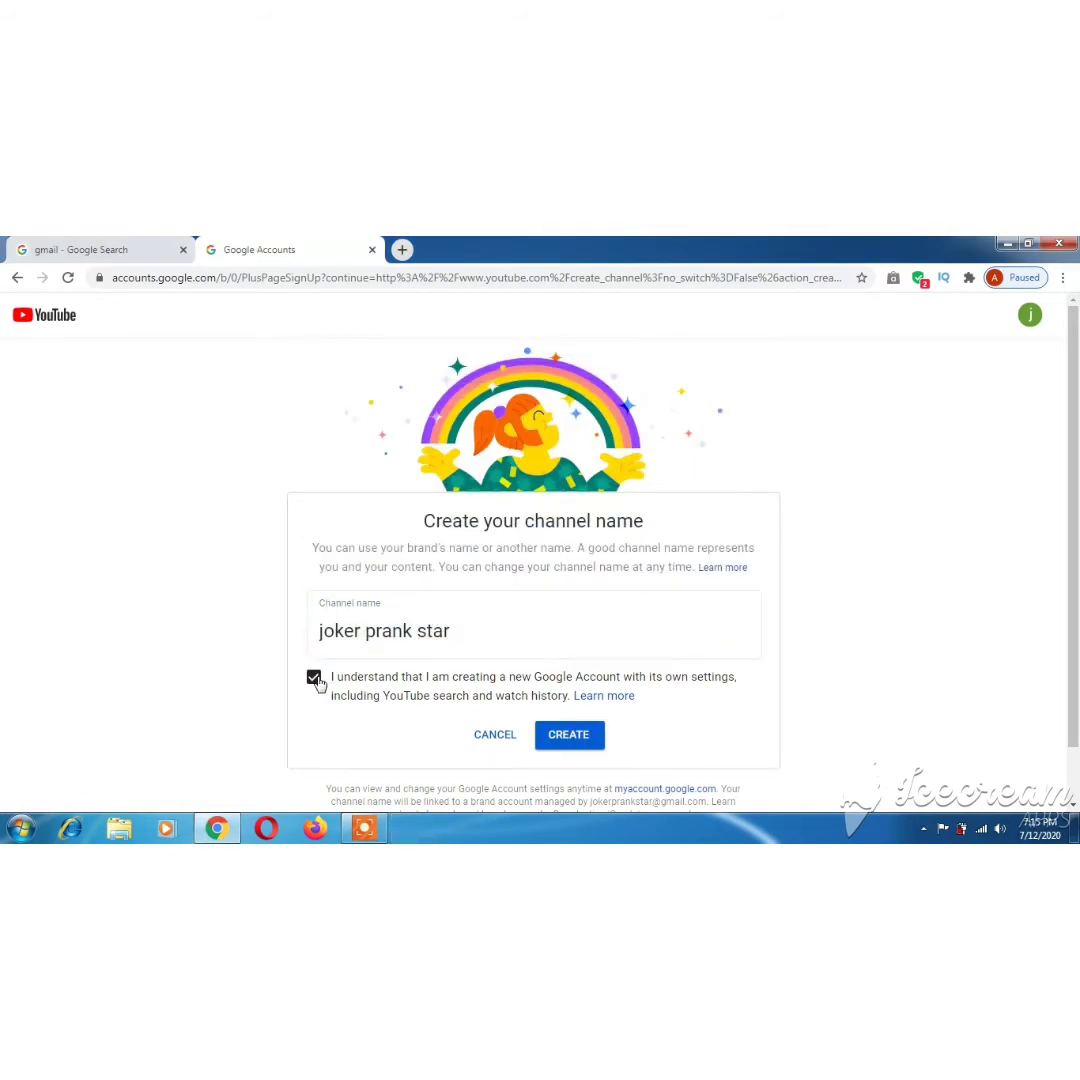
pyautogui.click(568, 736)
pyautogui.click(569, 736)
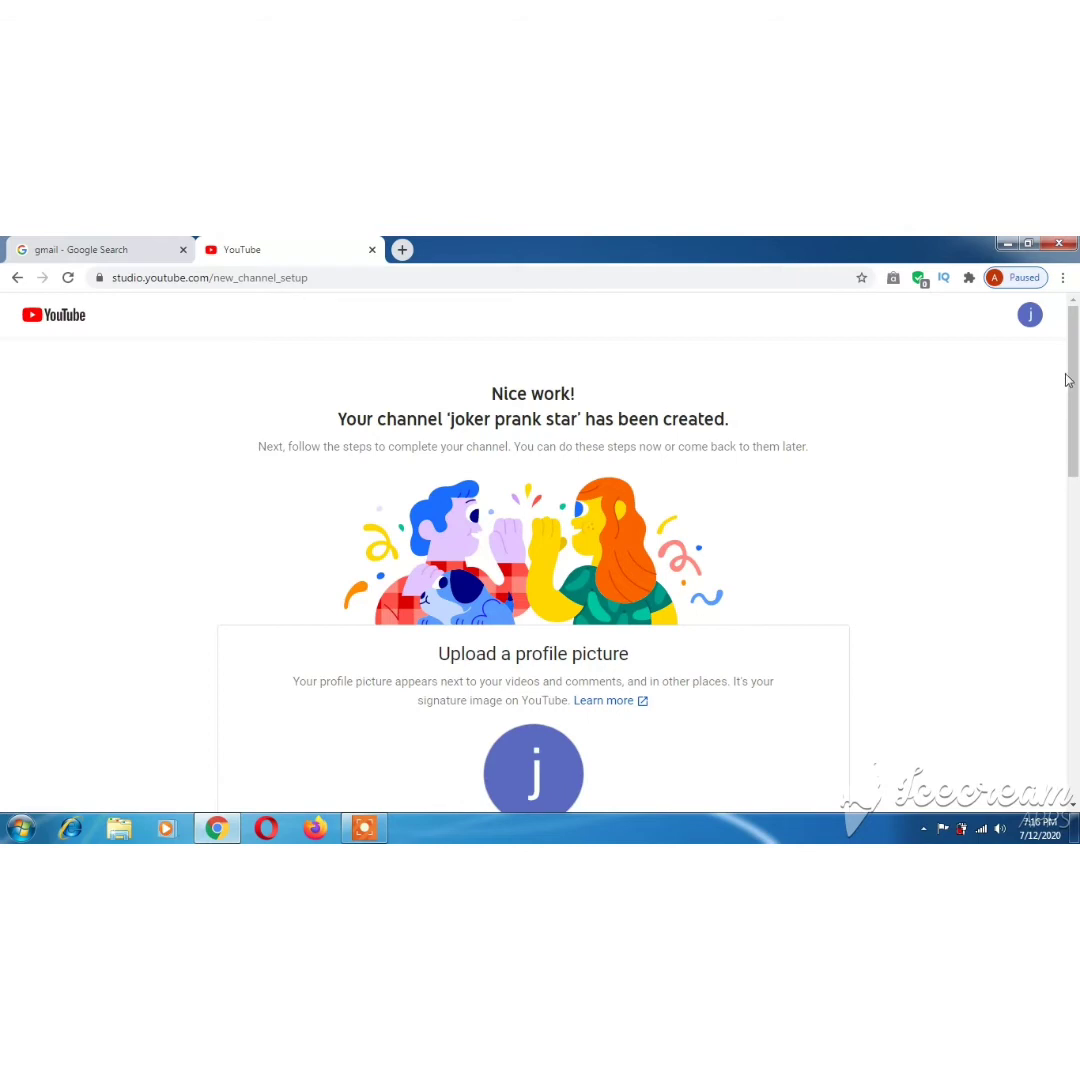
pyautogui.moveTo(1068, 378); pyautogui.dragTo(1076, 466)
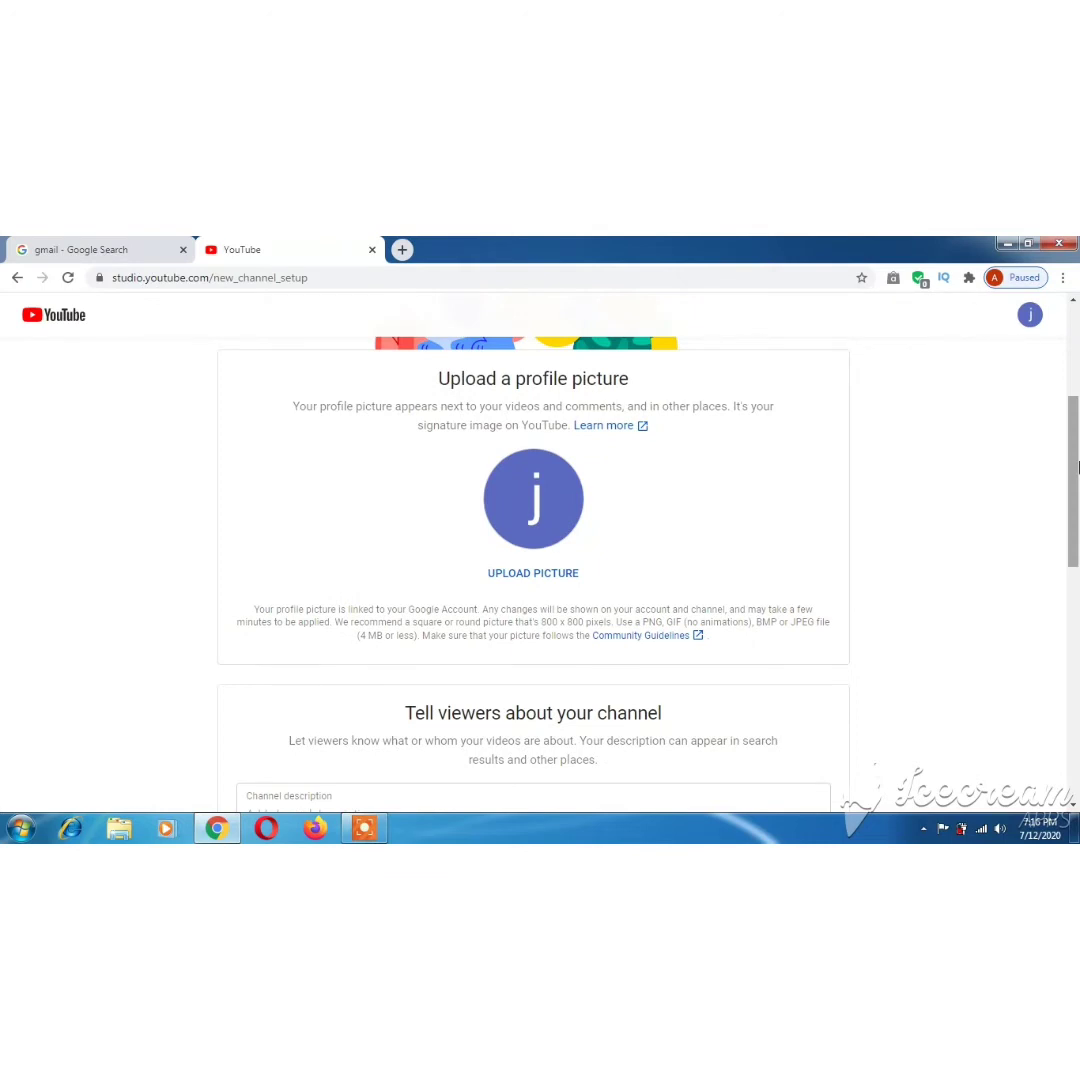
pyautogui.moveTo(1078, 466); pyautogui.dragTo(1078, 535)
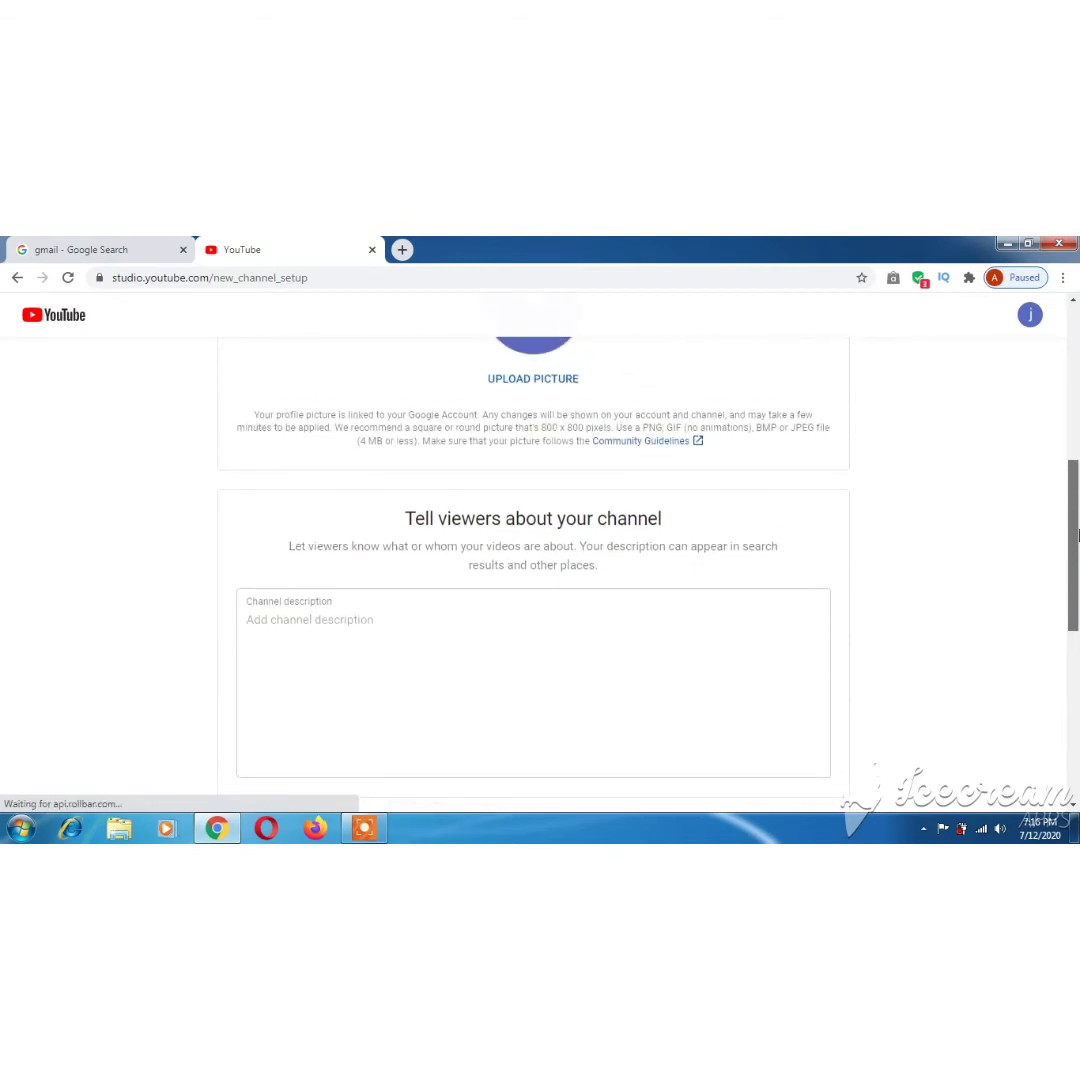
pyautogui.scroll(2, 1076, 488)
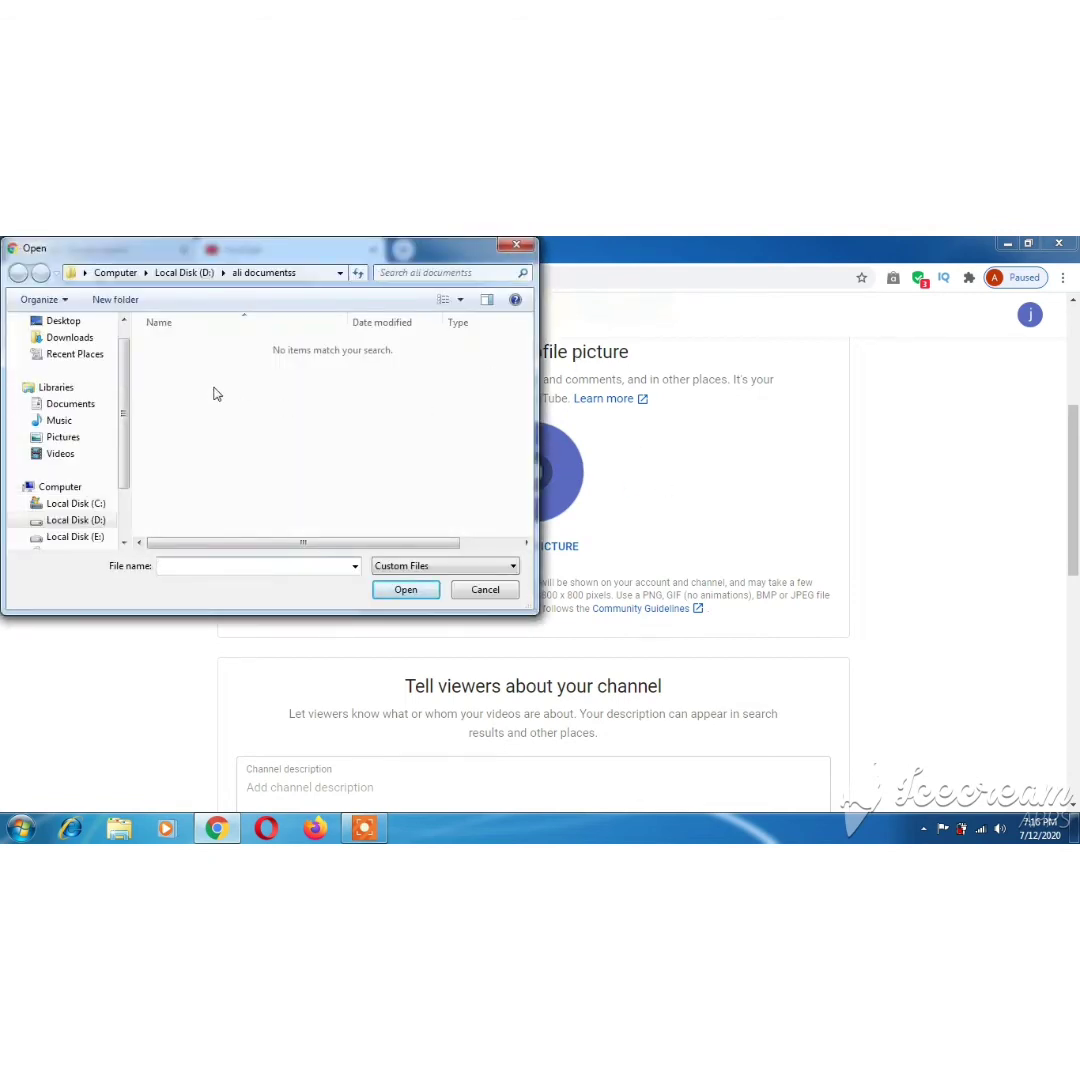
pyautogui.click(517, 245)
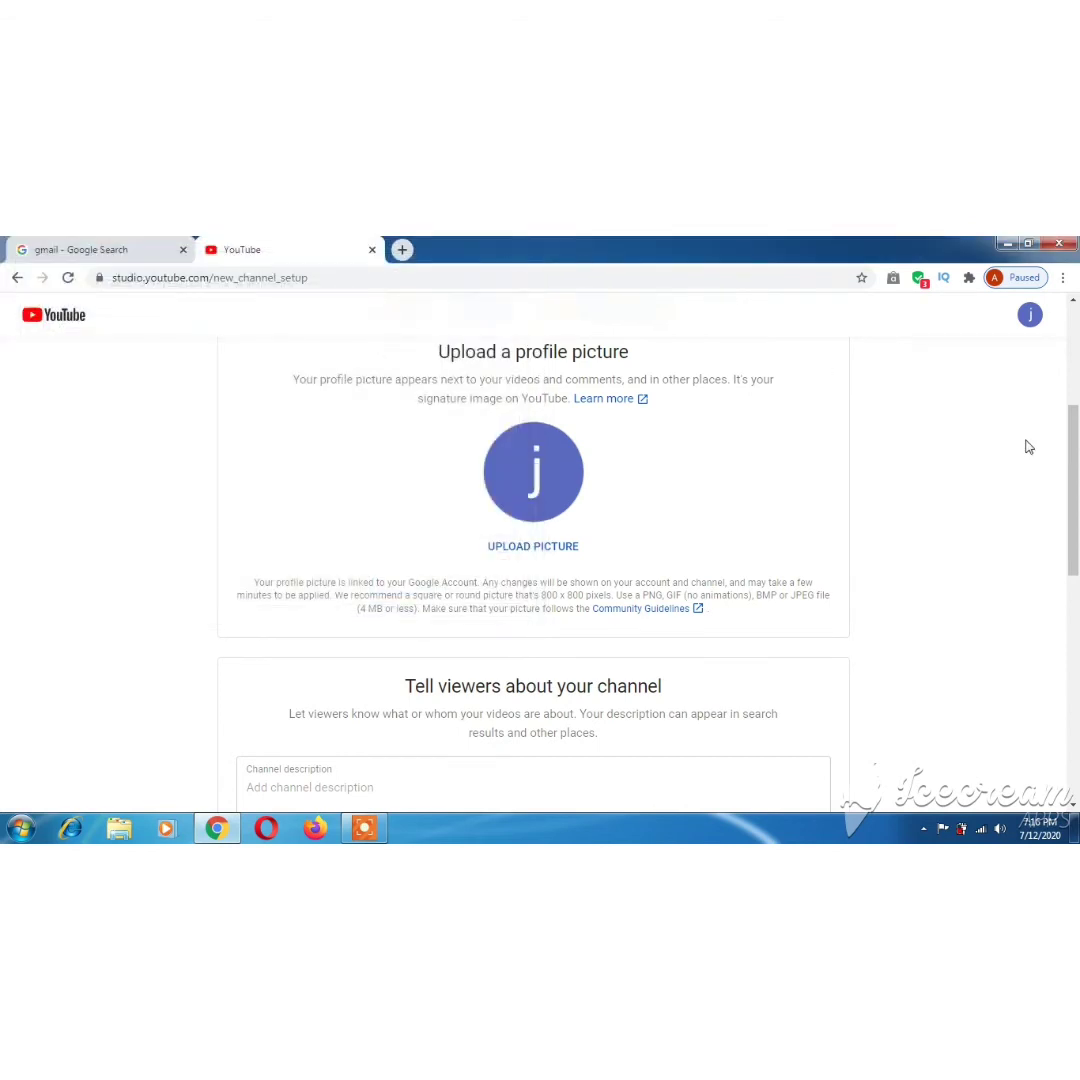
# Write the channel description: "ASSLAM O ALIKAM I AM", the owner's full name, and "i am creating a new channel from jokar prank star".
pyautogui.scroll(-3, 1077, 490)
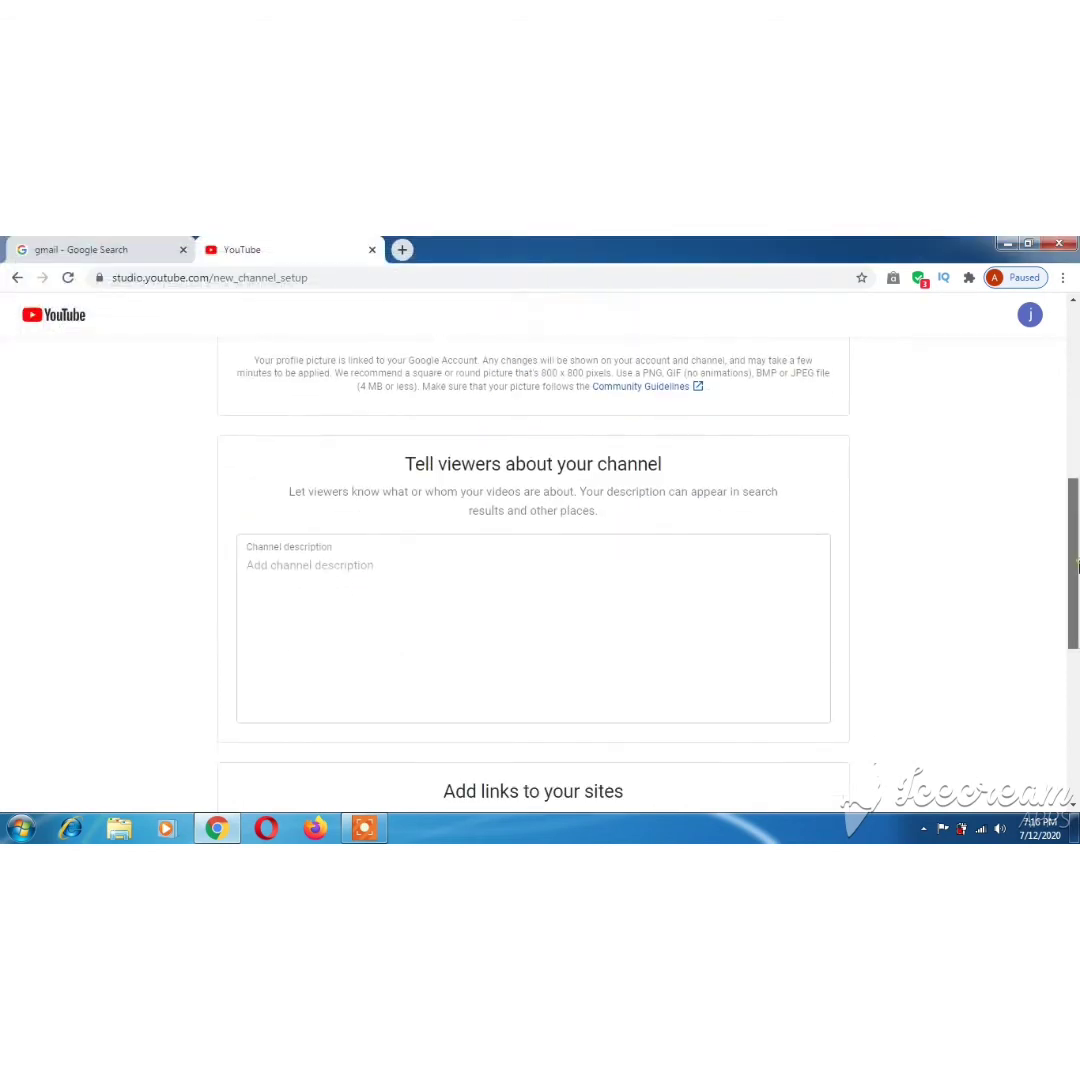
pyautogui.click(639, 504)
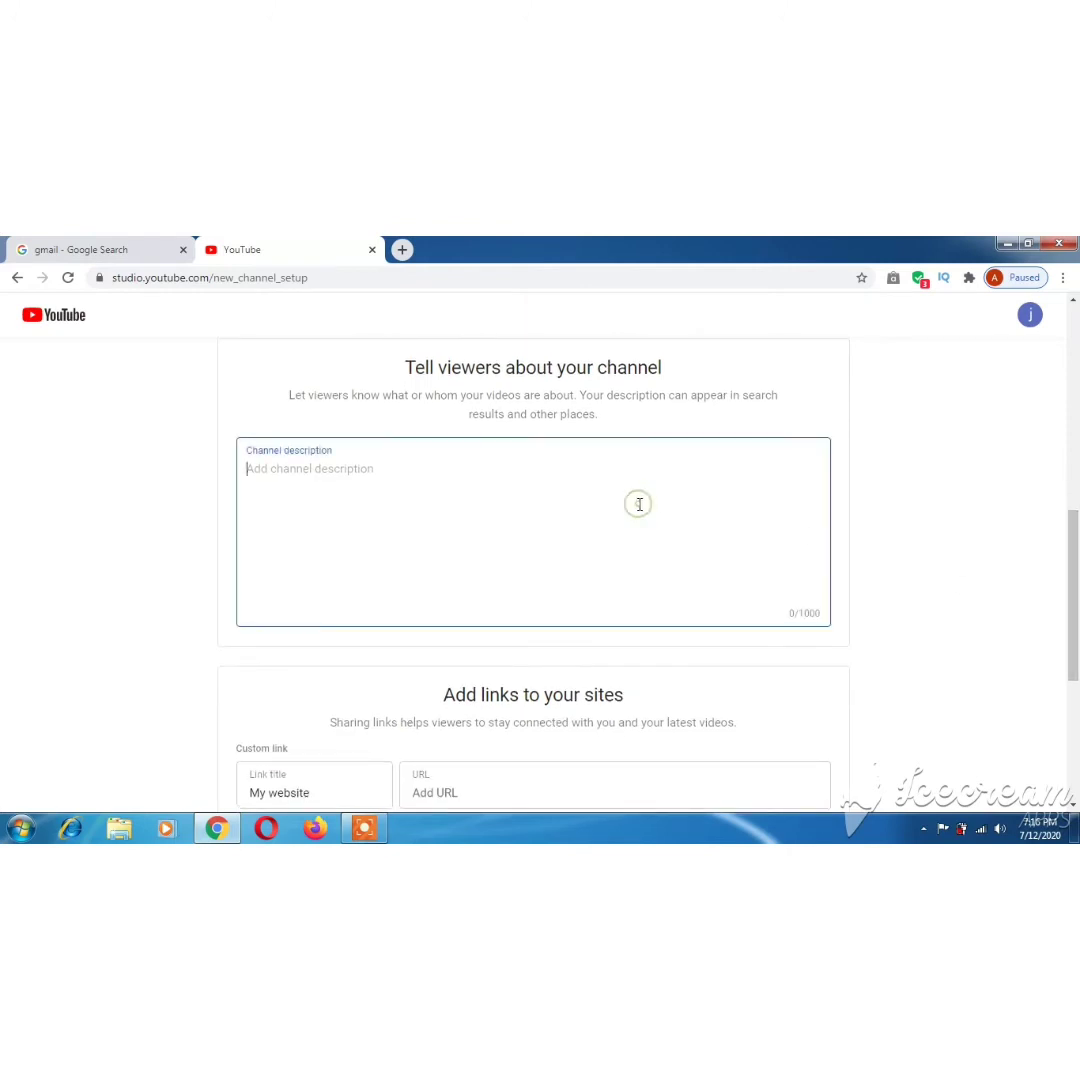
pyautogui.write('ASSLAM O ALIKAM')
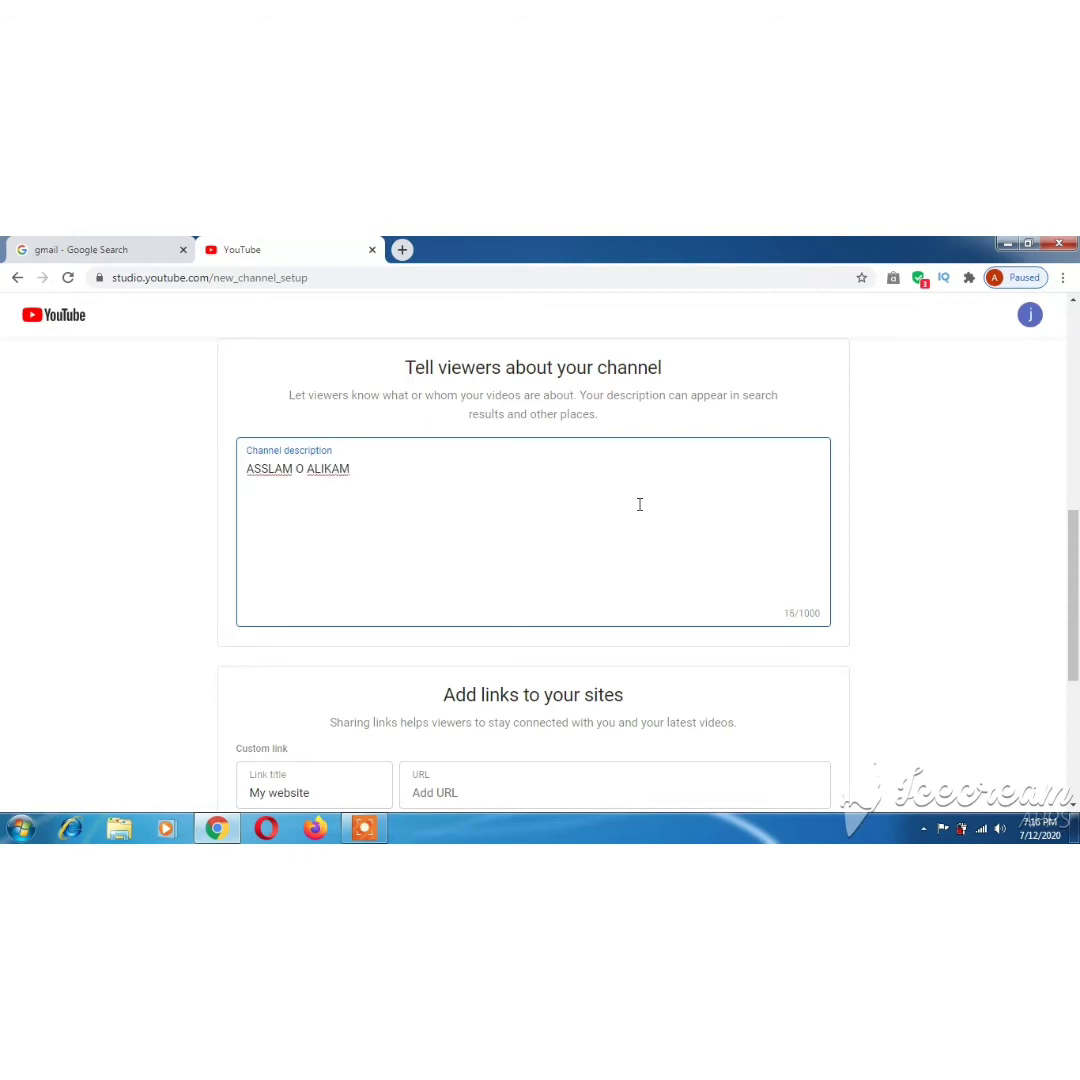
pyautogui.write('  IAM')
pyautogui.press('BackSpace')
pyautogui.press('BackSpace')
pyautogui.write('AM')
pyautogui.write(' AL')
pyautogui.write('I AM ALIAFTAB')
pyautogui.write('i am creati')
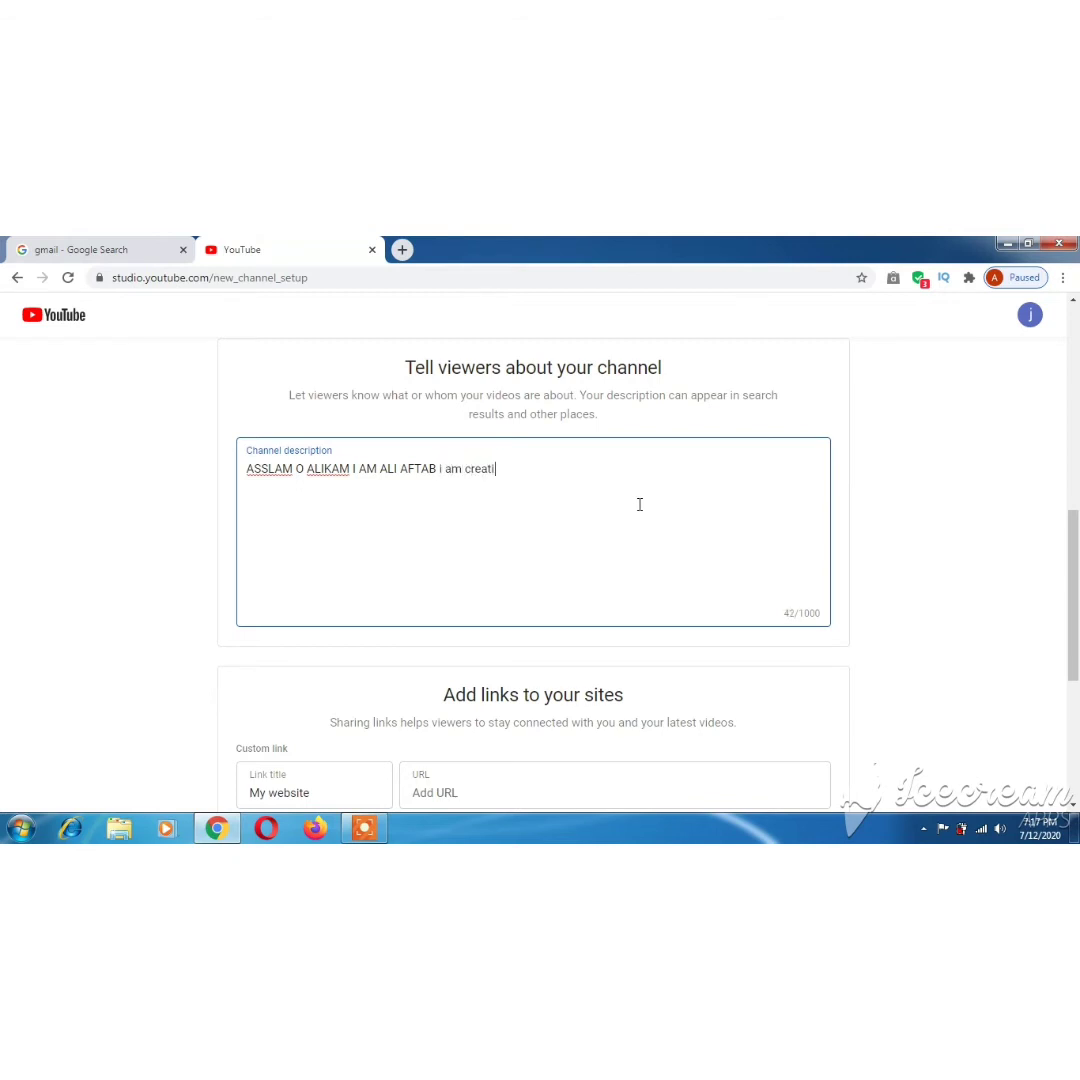
pyautogui.write('ng a new chann')
pyautogui.write('w')
pyautogui.write('l from jok')
pyautogui.write('ar prank')
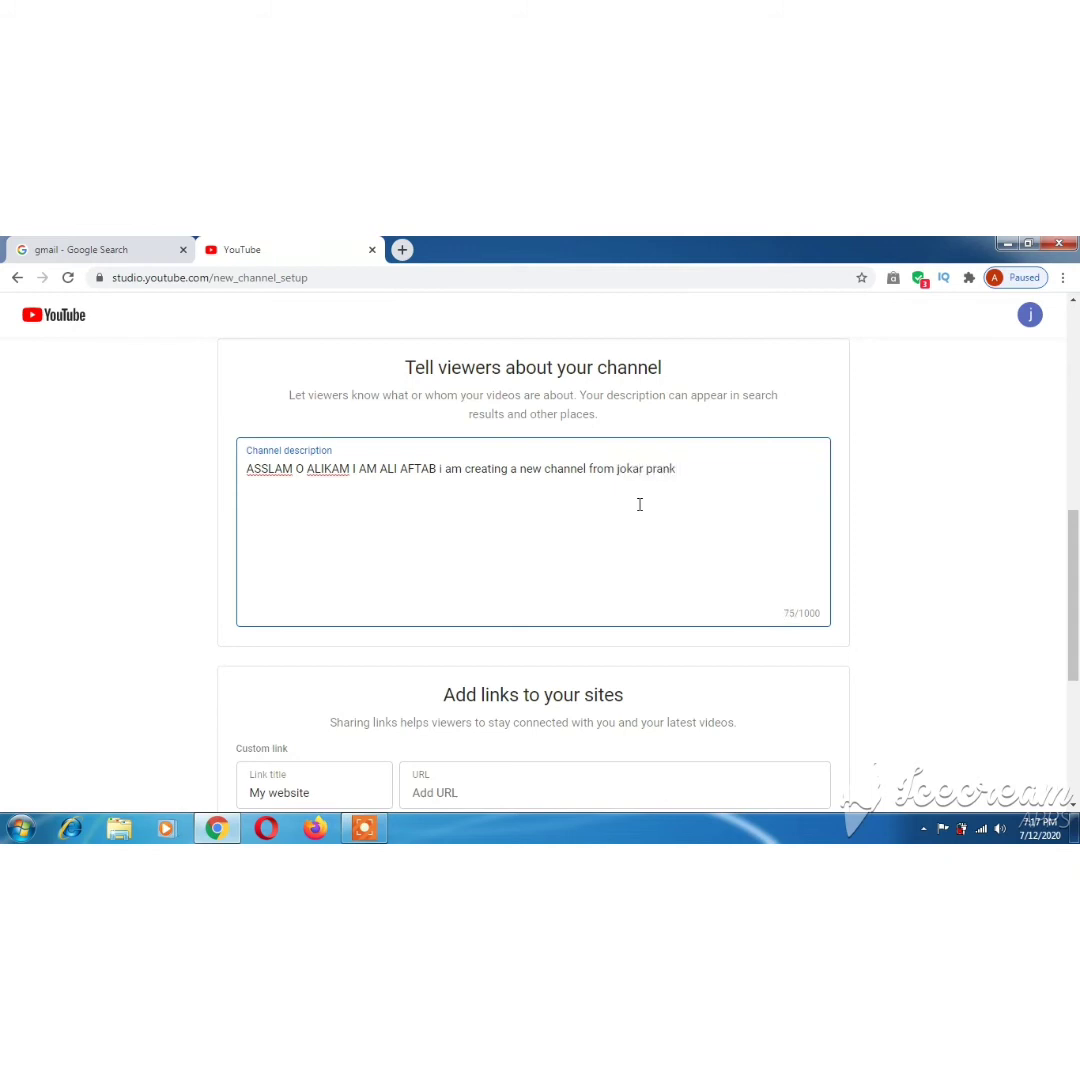
pyautogui.write(' j')
pyautogui.write('star')
# Enter the owner's profile names in the Facebook and Twitter social links.
pyautogui.moveTo(1068, 580); pyautogui.dragTo(1076, 630)
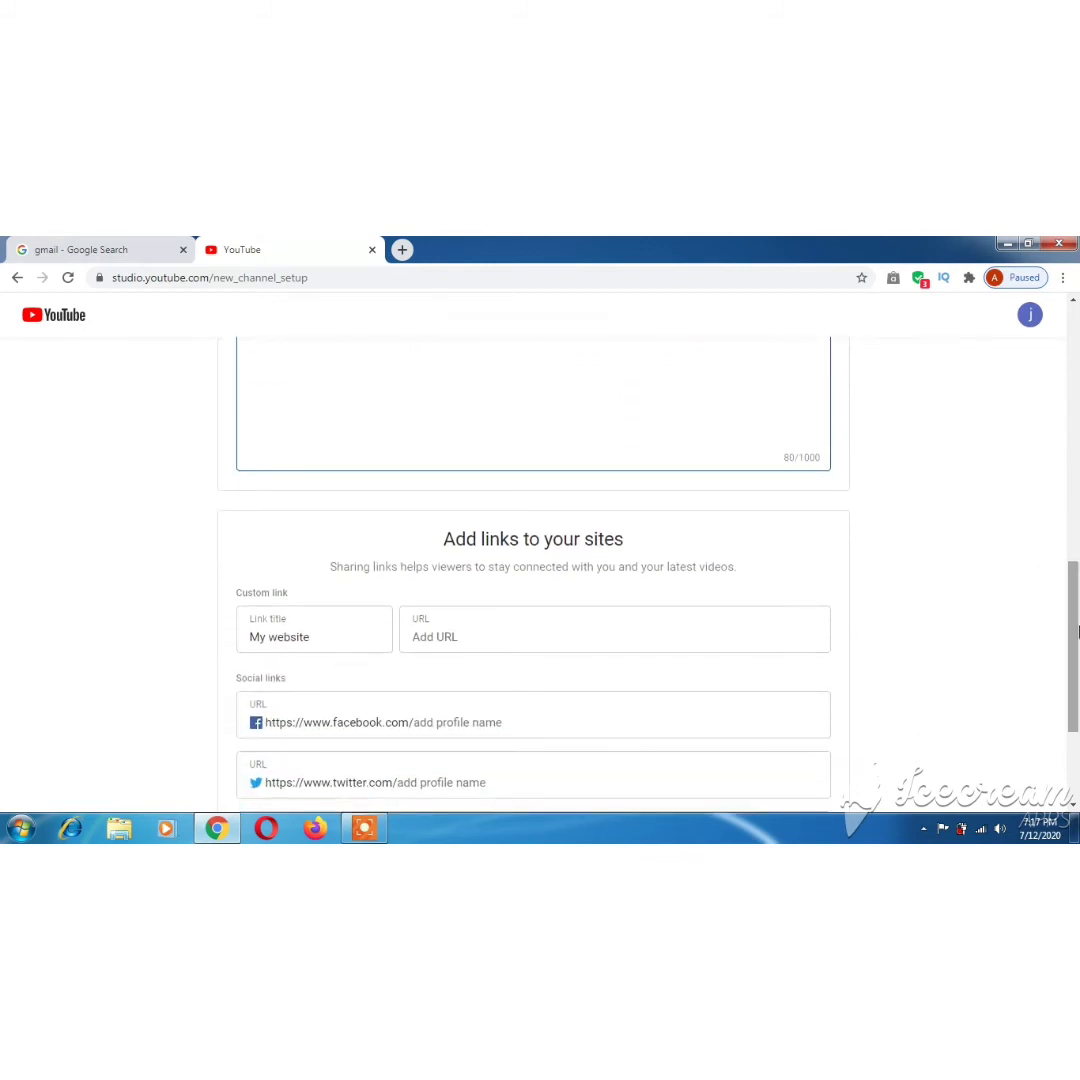
pyautogui.moveTo(1076, 630); pyautogui.dragTo(1076, 690)
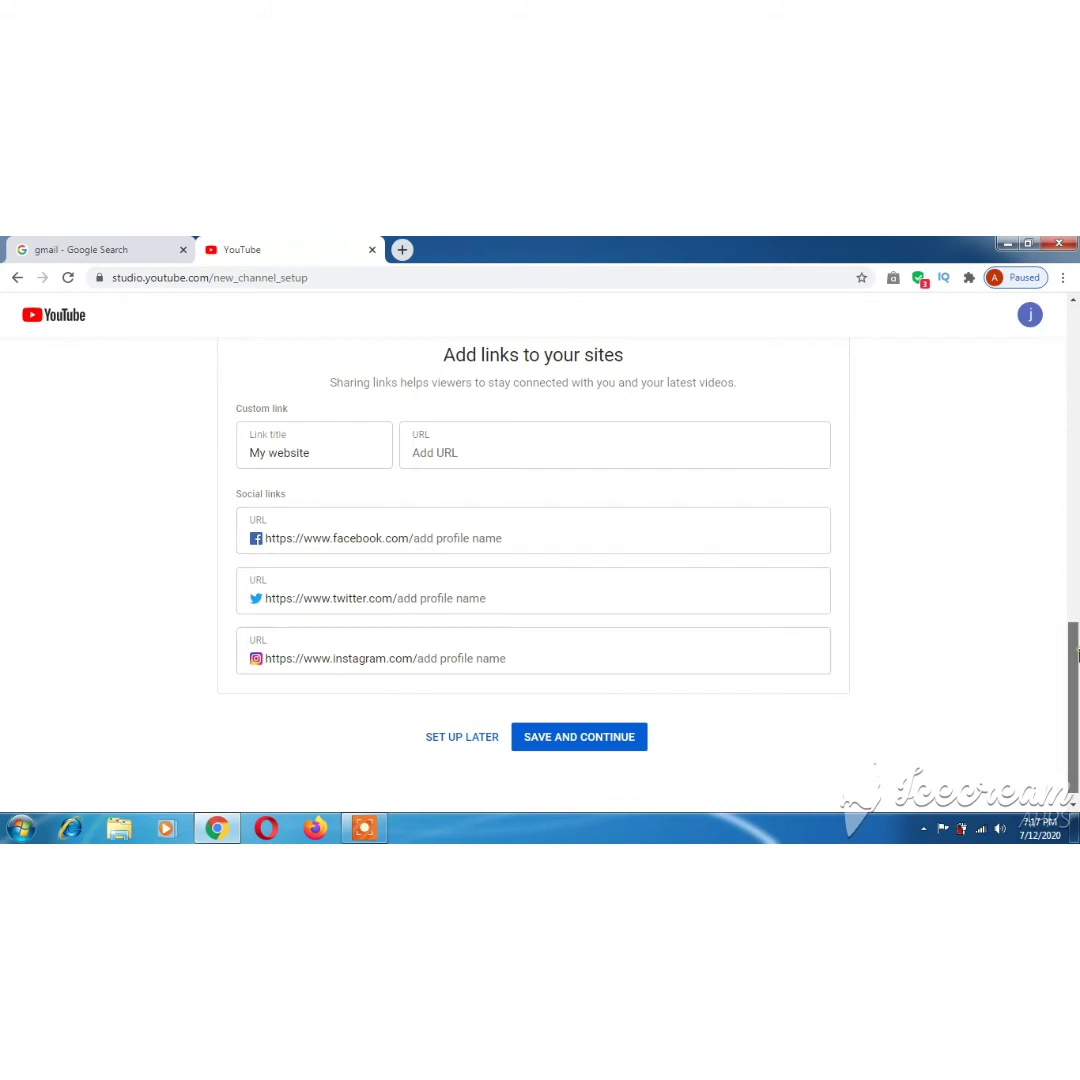
pyautogui.scroll(-1, 1076, 652)
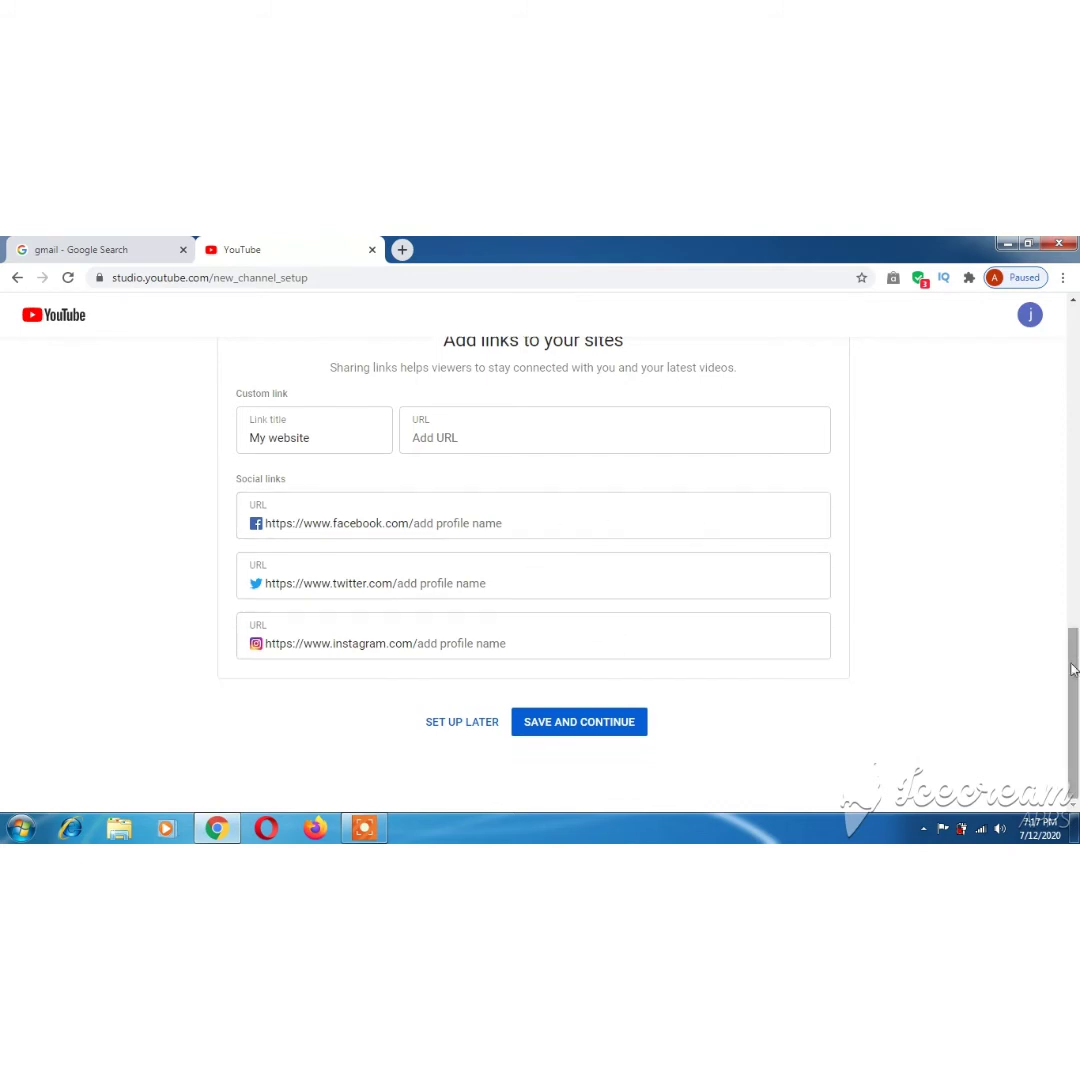
pyautogui.click(607, 523)
pyautogui.write('al')
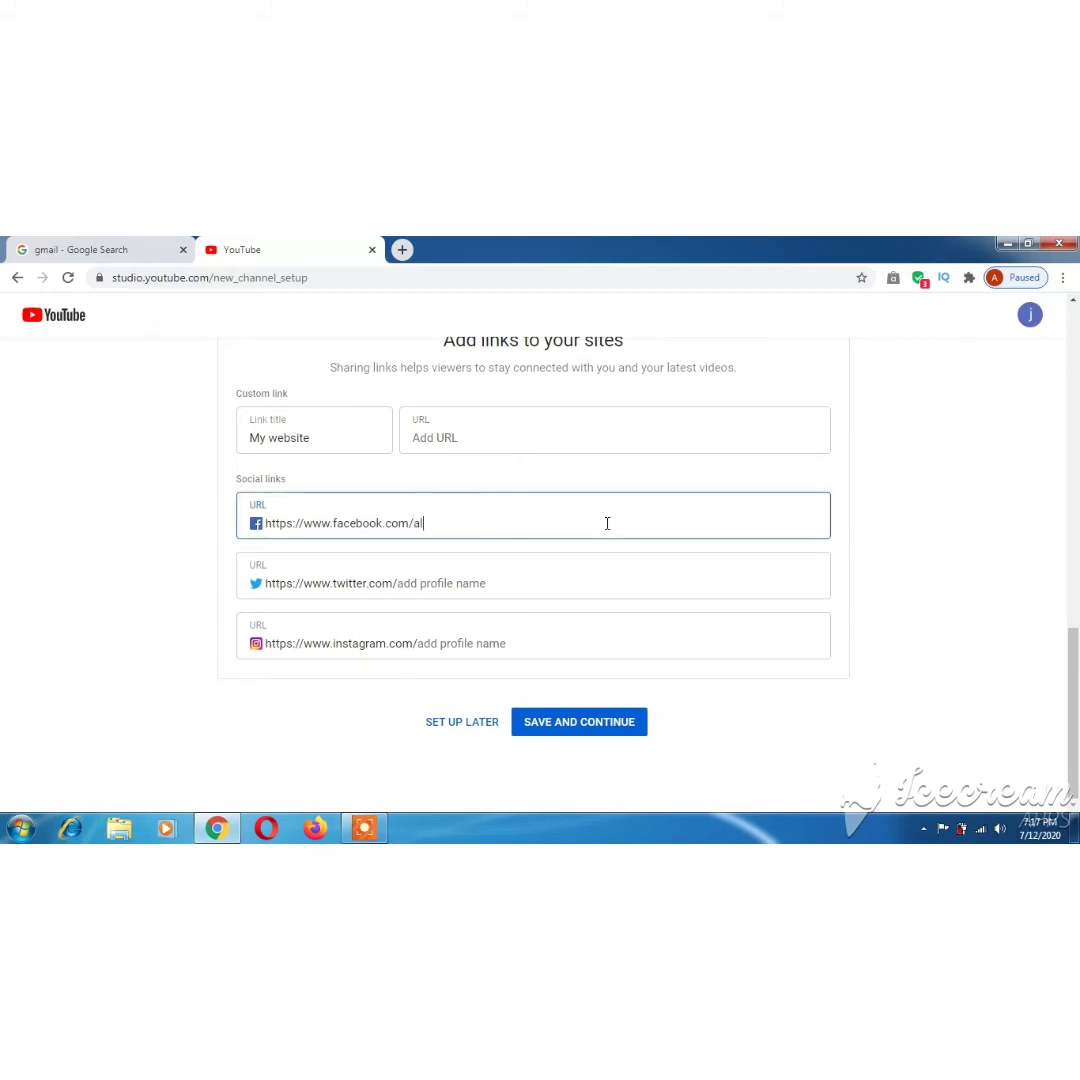
pyautogui.write('itraderfx')
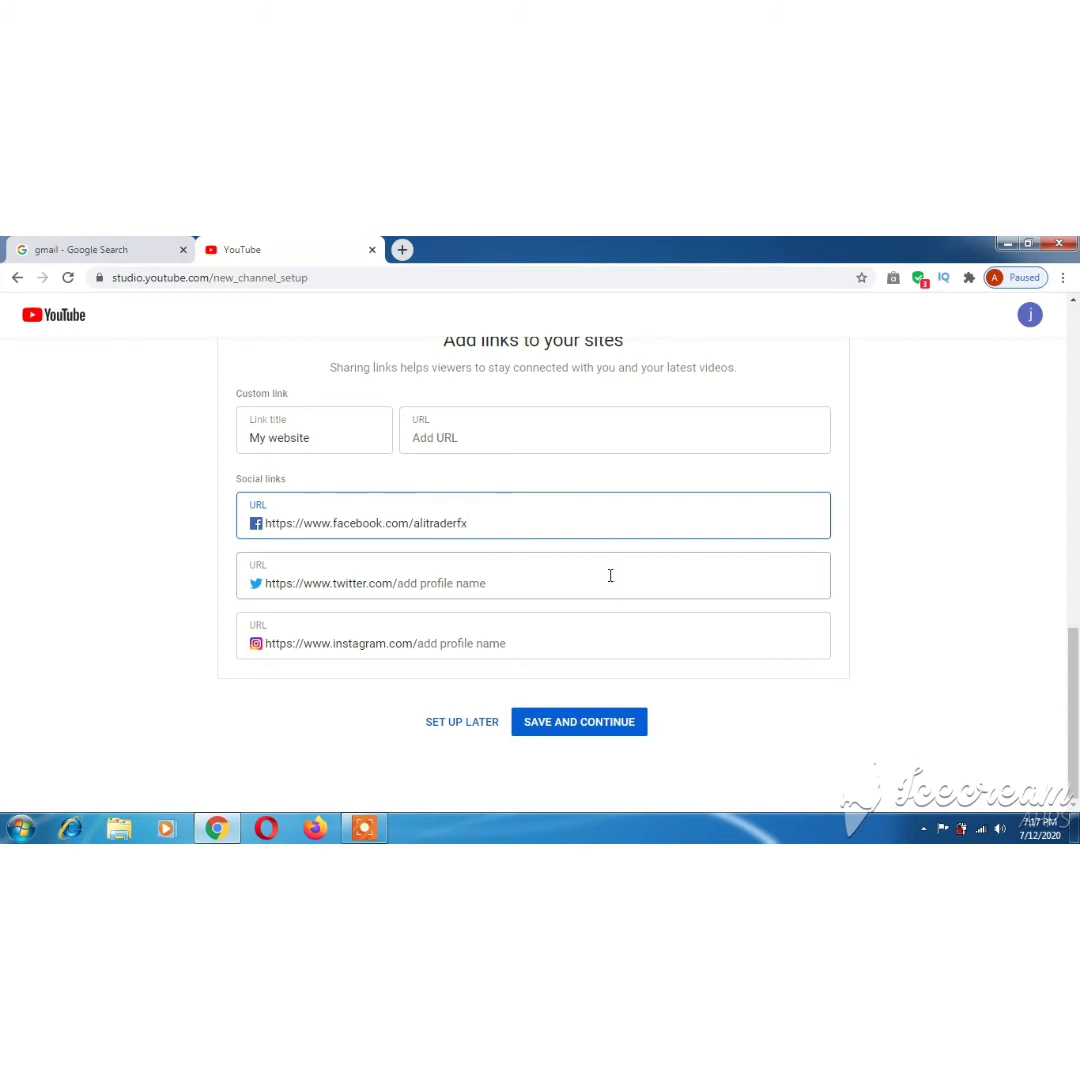
pyautogui.click(608, 574)
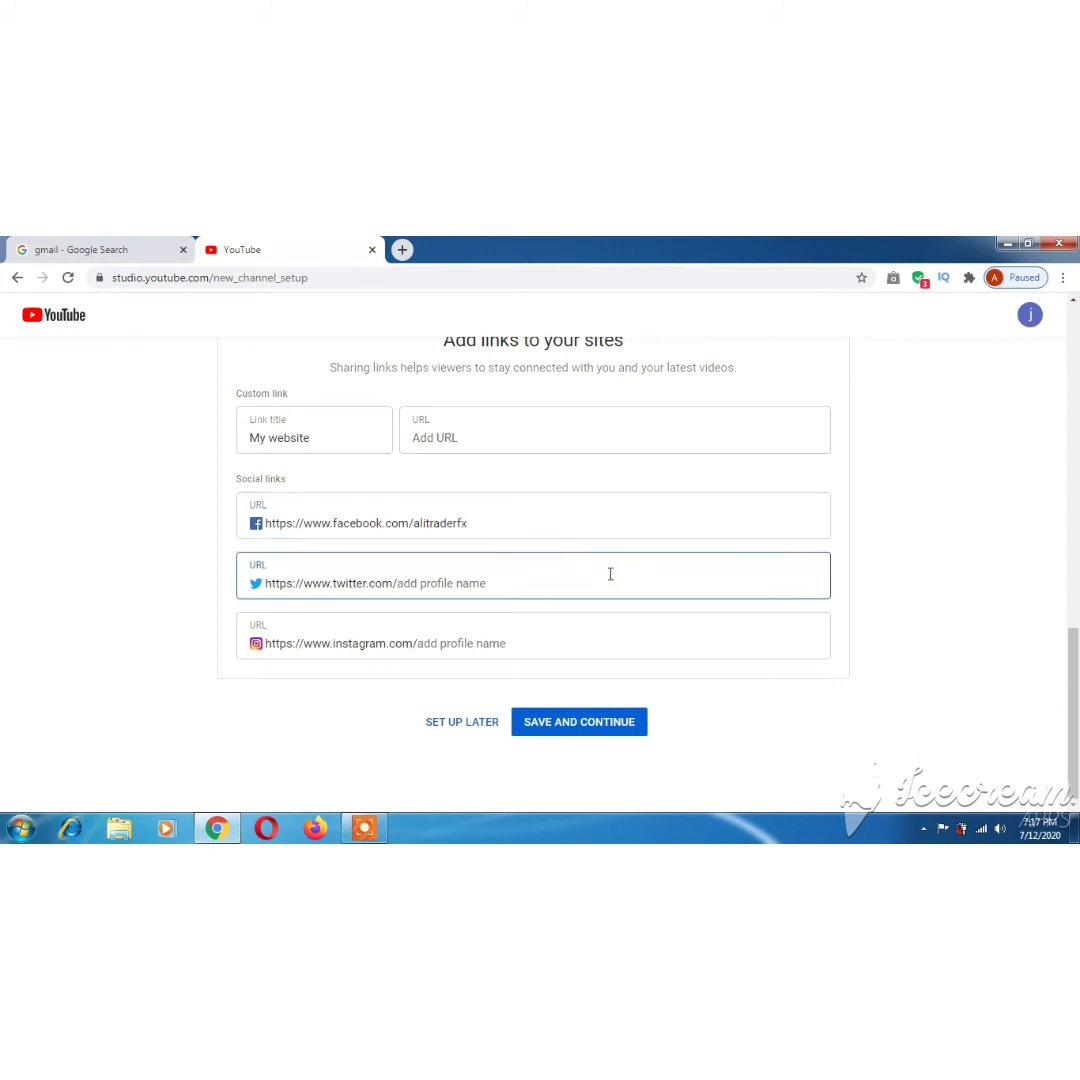
pyautogui.write('aliaftabb')
pyautogui.click(557, 637)
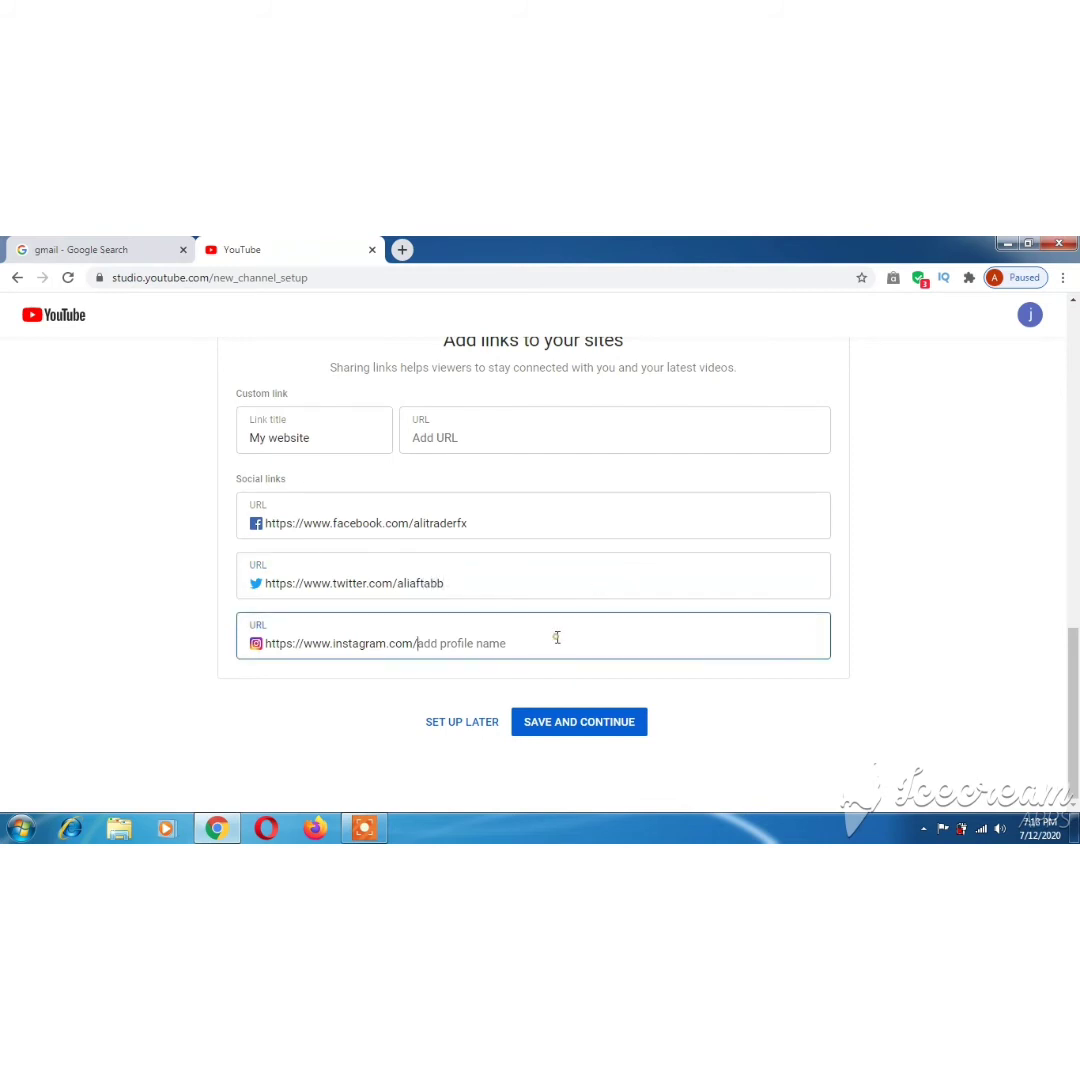
pyautogui.write('a')
pyautogui.press('BackSpace')
# Clear the profile names from the Twitter and Facebook social links.
pyautogui.click(528, 575)
pyautogui.press('BackSpace')
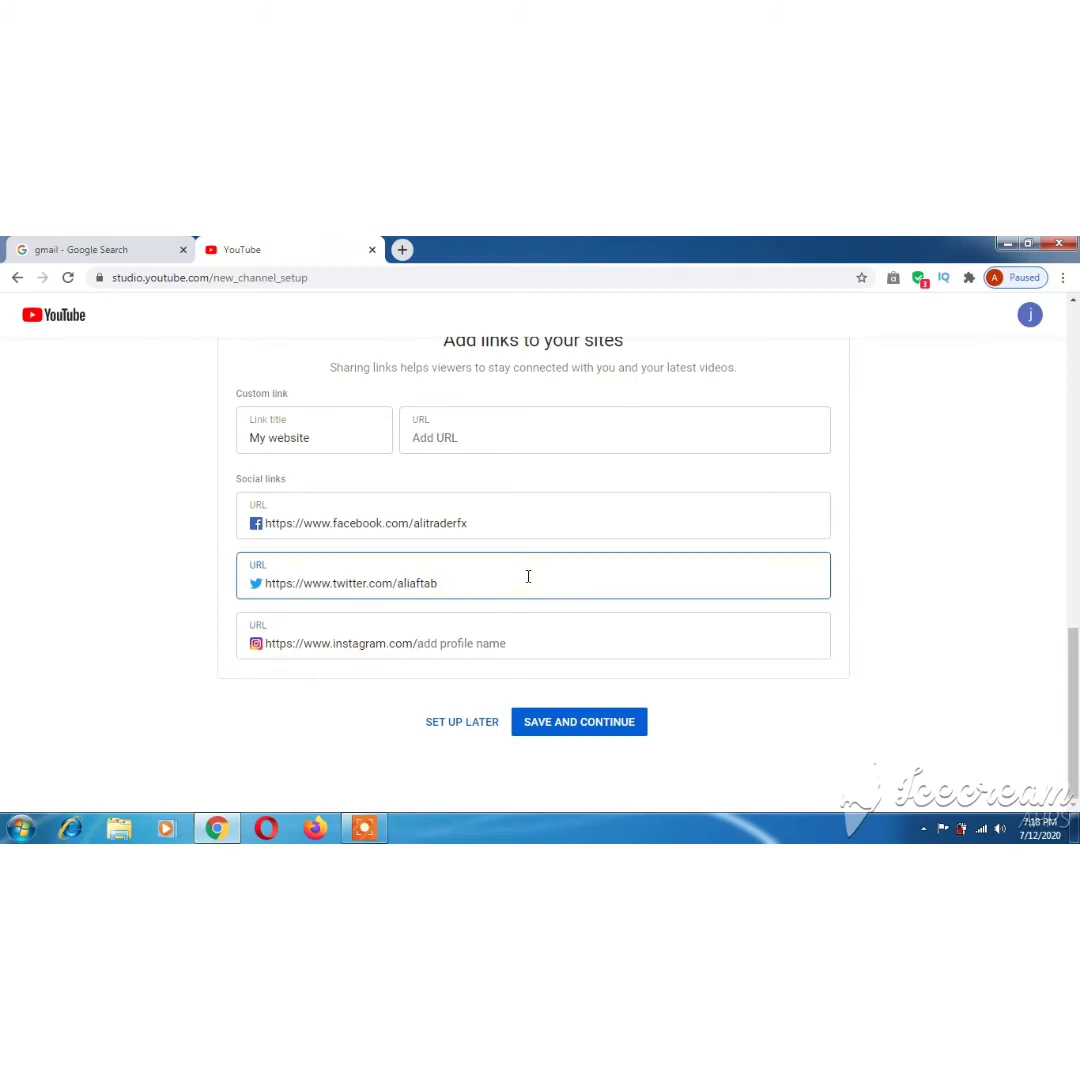
pyautogui.press('BackSpace')
pyautogui.press('BackSpace')
pyautogui.press('BackSpace')
pyautogui.press('BackSpace')
pyautogui.press('BackSpace')
pyautogui.press('BackSpace')
pyautogui.press('BackSpace')
pyautogui.press('BackSpace')
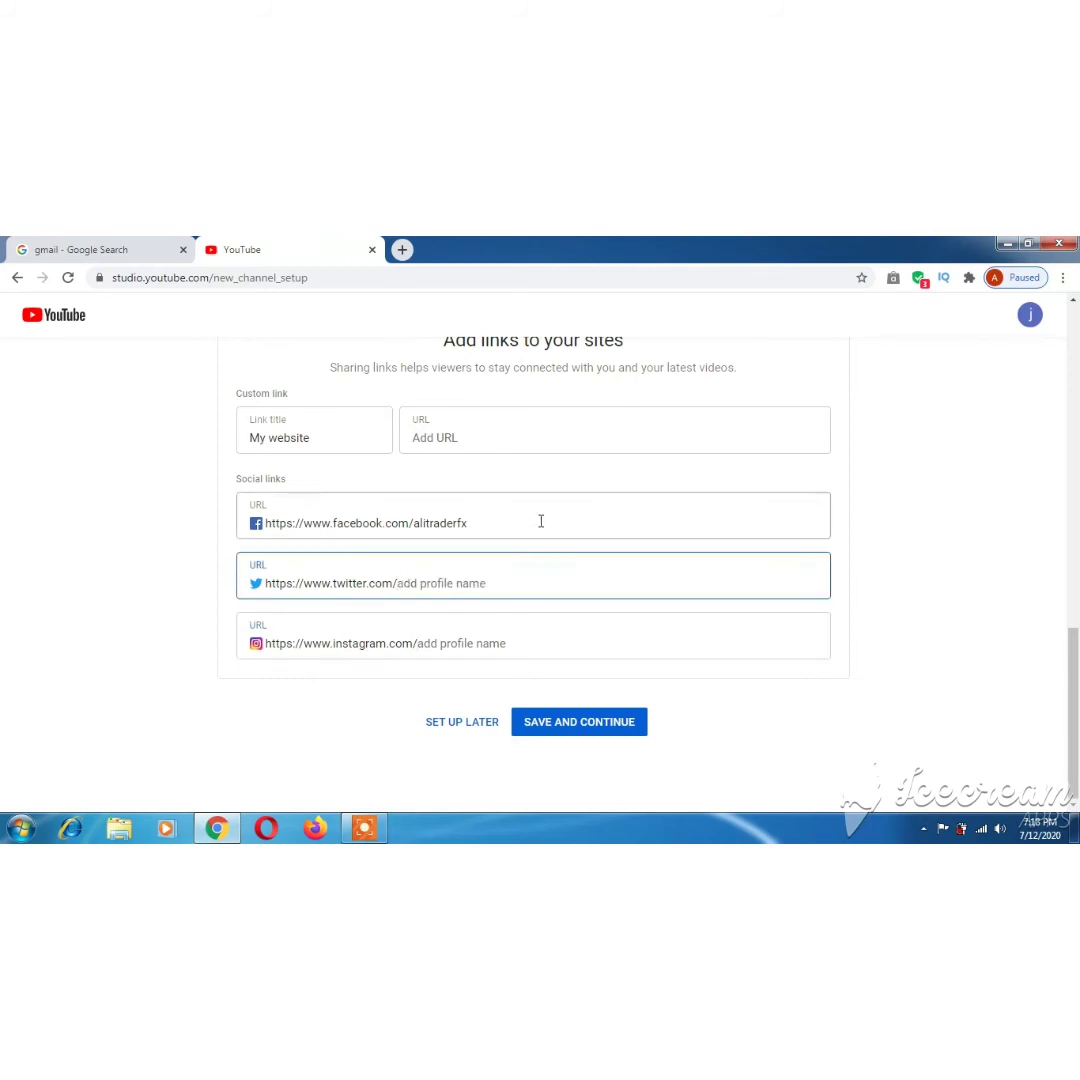
pyautogui.click(540, 520)
pyautogui.press('BackSpace')
pyautogui.press('BackSpace')
pyautogui.press('BackSpace')
pyautogui.press('BackSpace')
pyautogui.press('BackSpace')
pyautogui.press('BackSpace')
pyautogui.press('BackSpace')
pyautogui.press('BackSpace')
pyautogui.press('BackSpace')
pyautogui.press('BackSpace')
pyautogui.press('BackSpace')
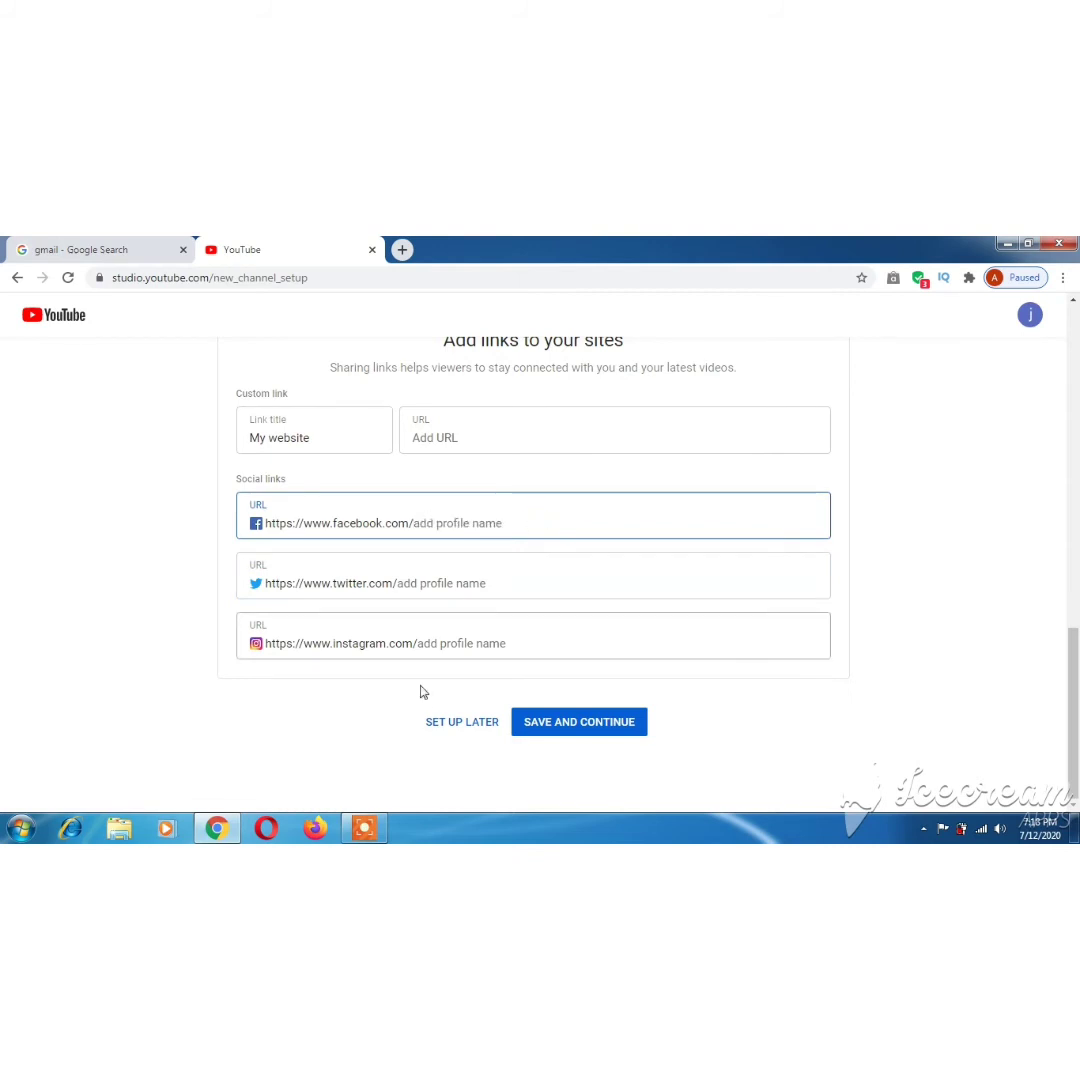
# Save the channel setup and open the new channel's customisation page.
pyautogui.click(597, 722)
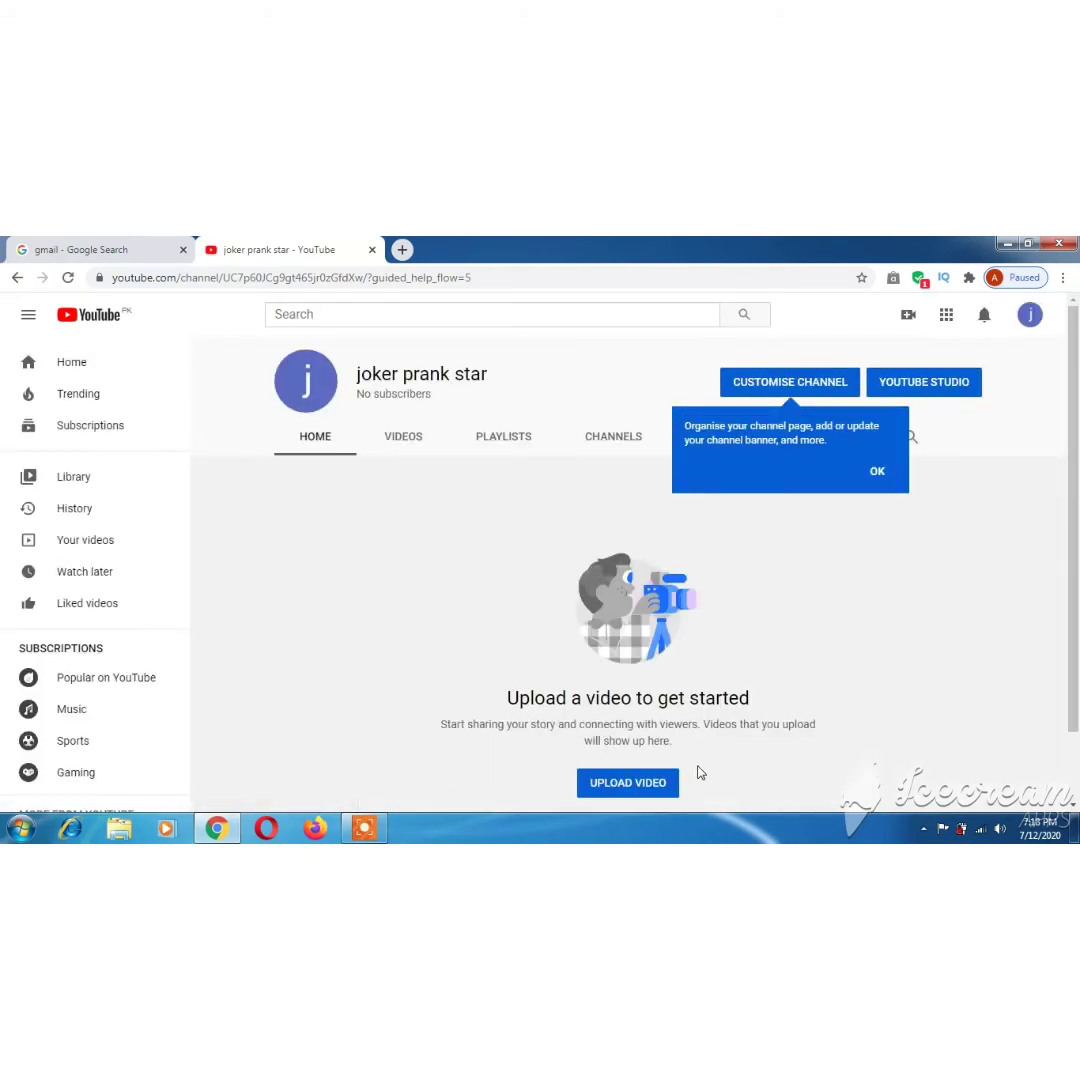
pyautogui.click(878, 478)
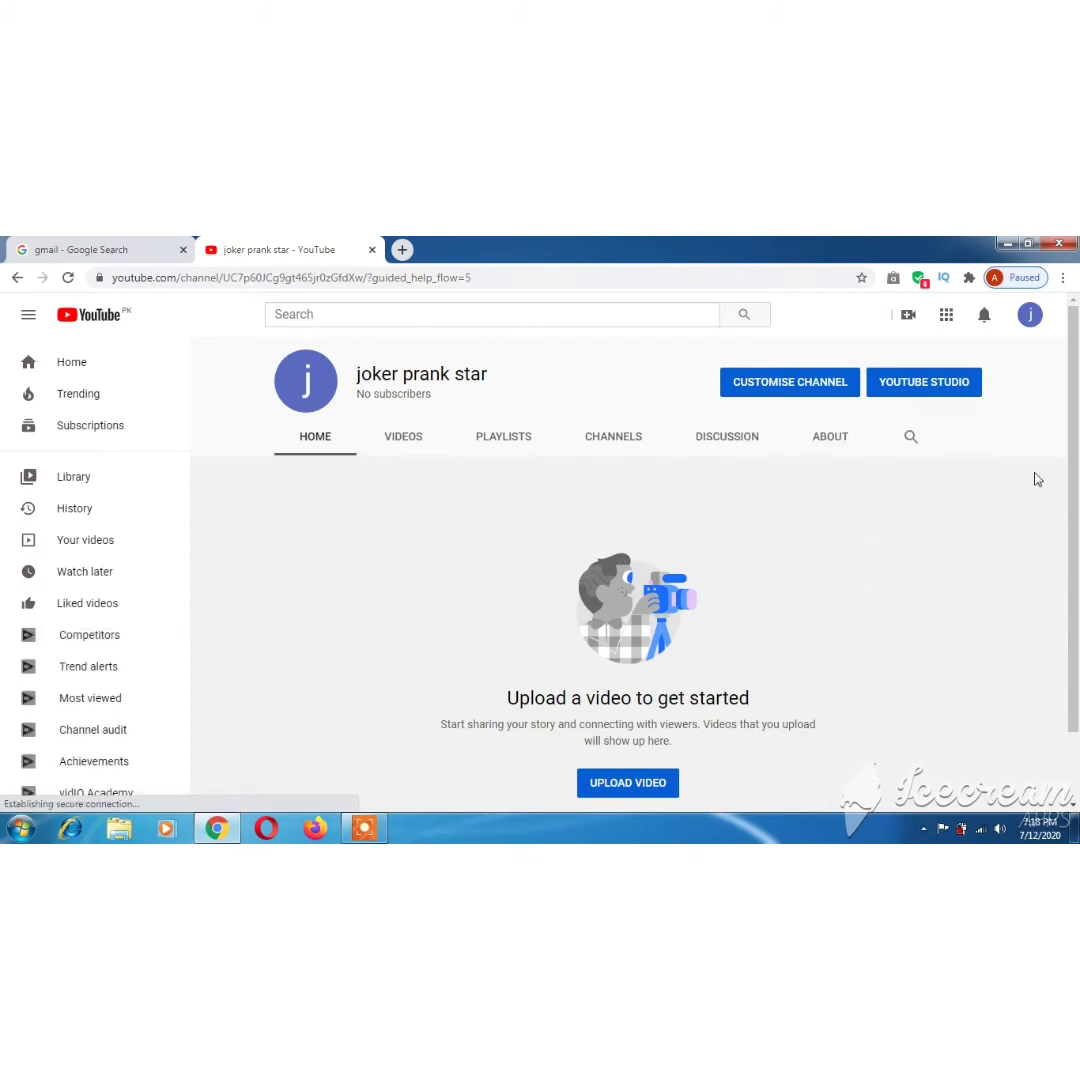
pyautogui.scroll(-1, 1076, 435)
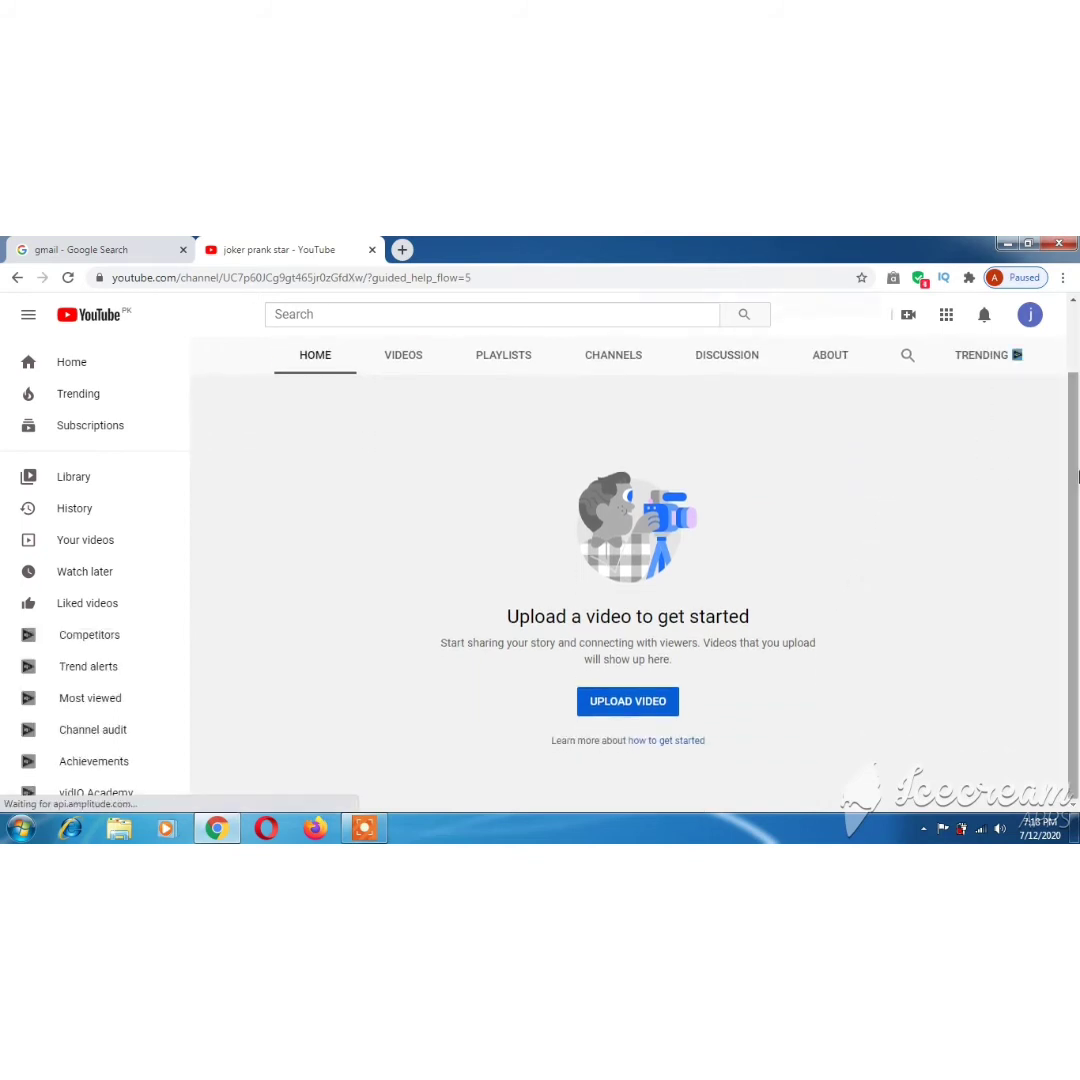
pyautogui.scroll(1, 1076, 414)
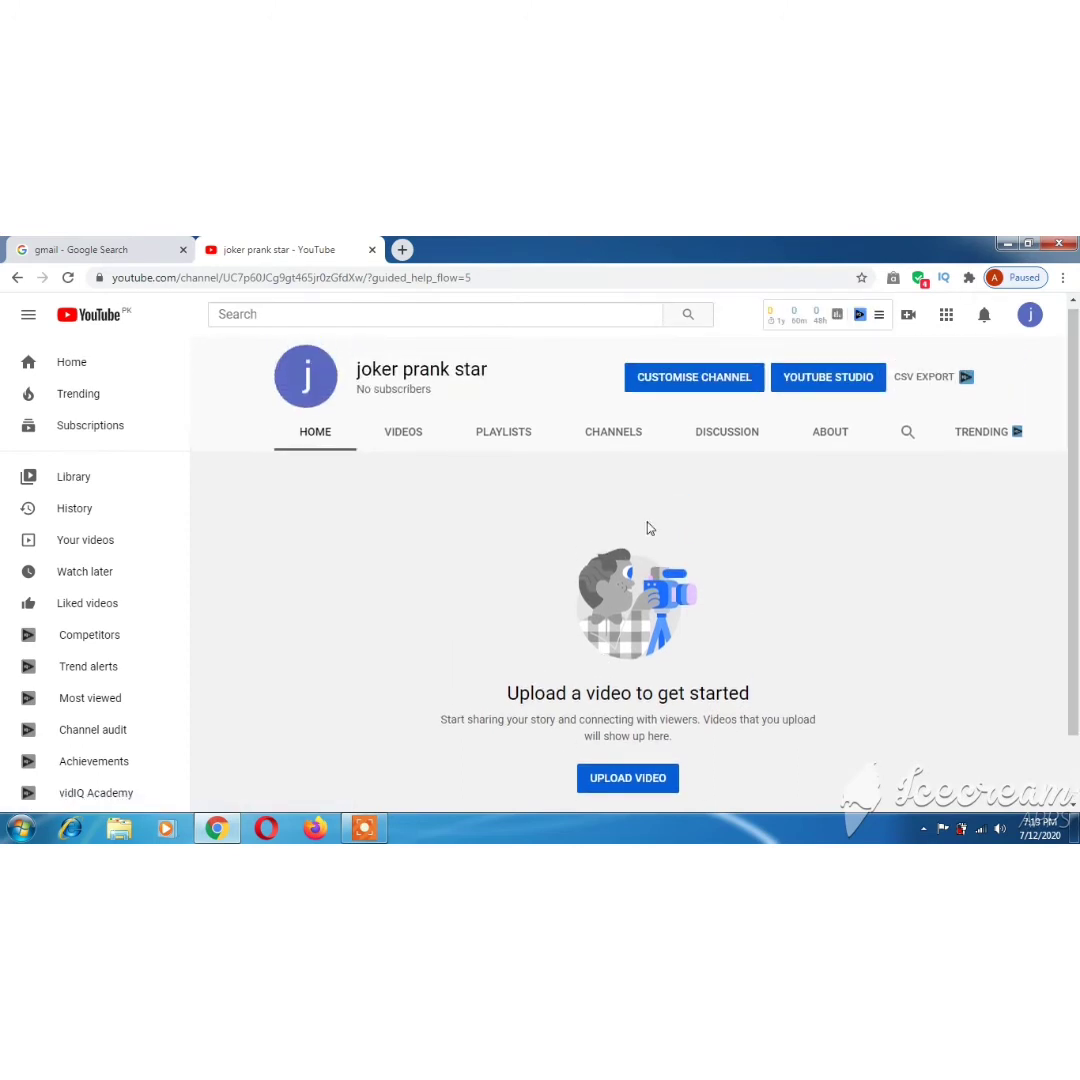
pyautogui.click(705, 380)
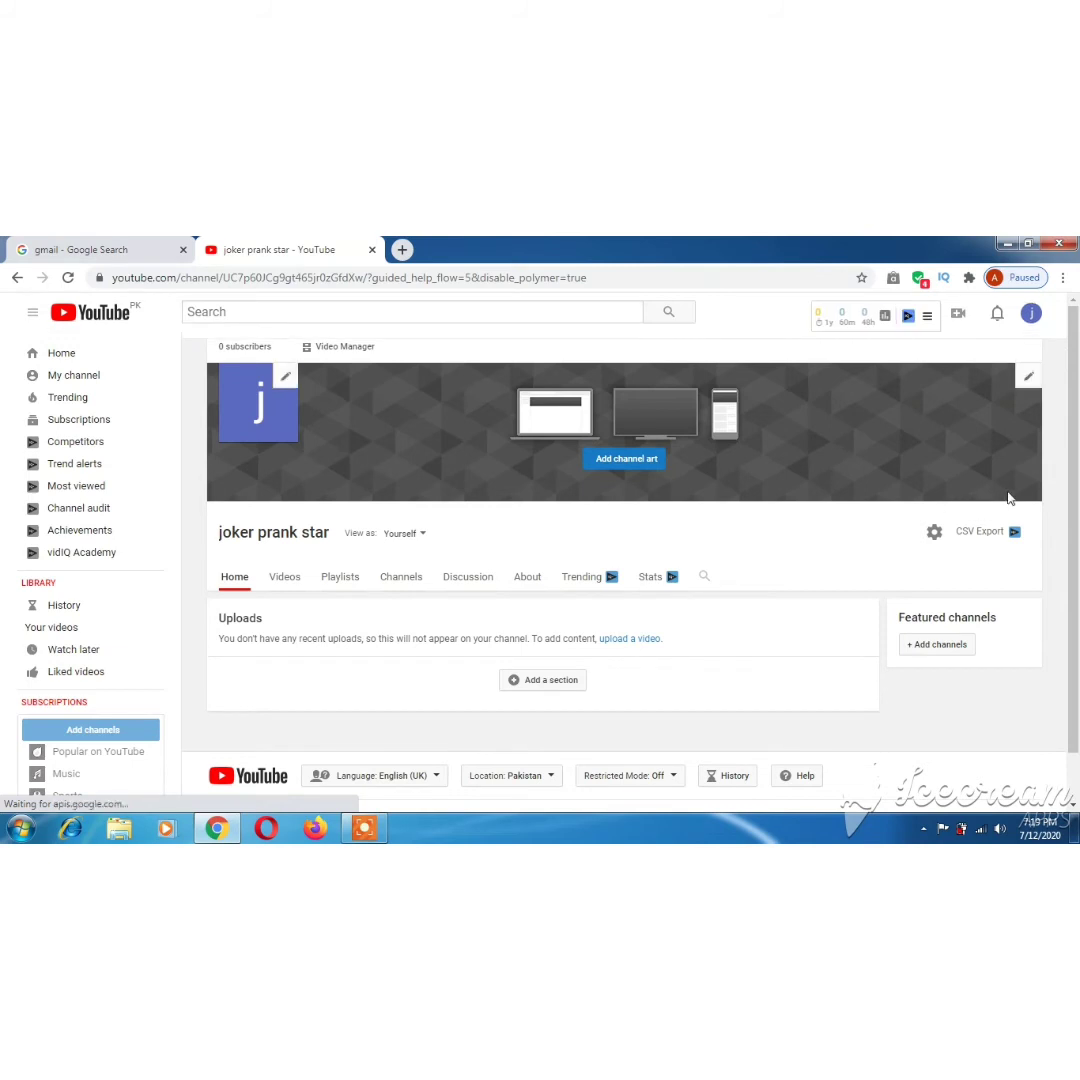
pyautogui.scroll(-1, 1078, 480)
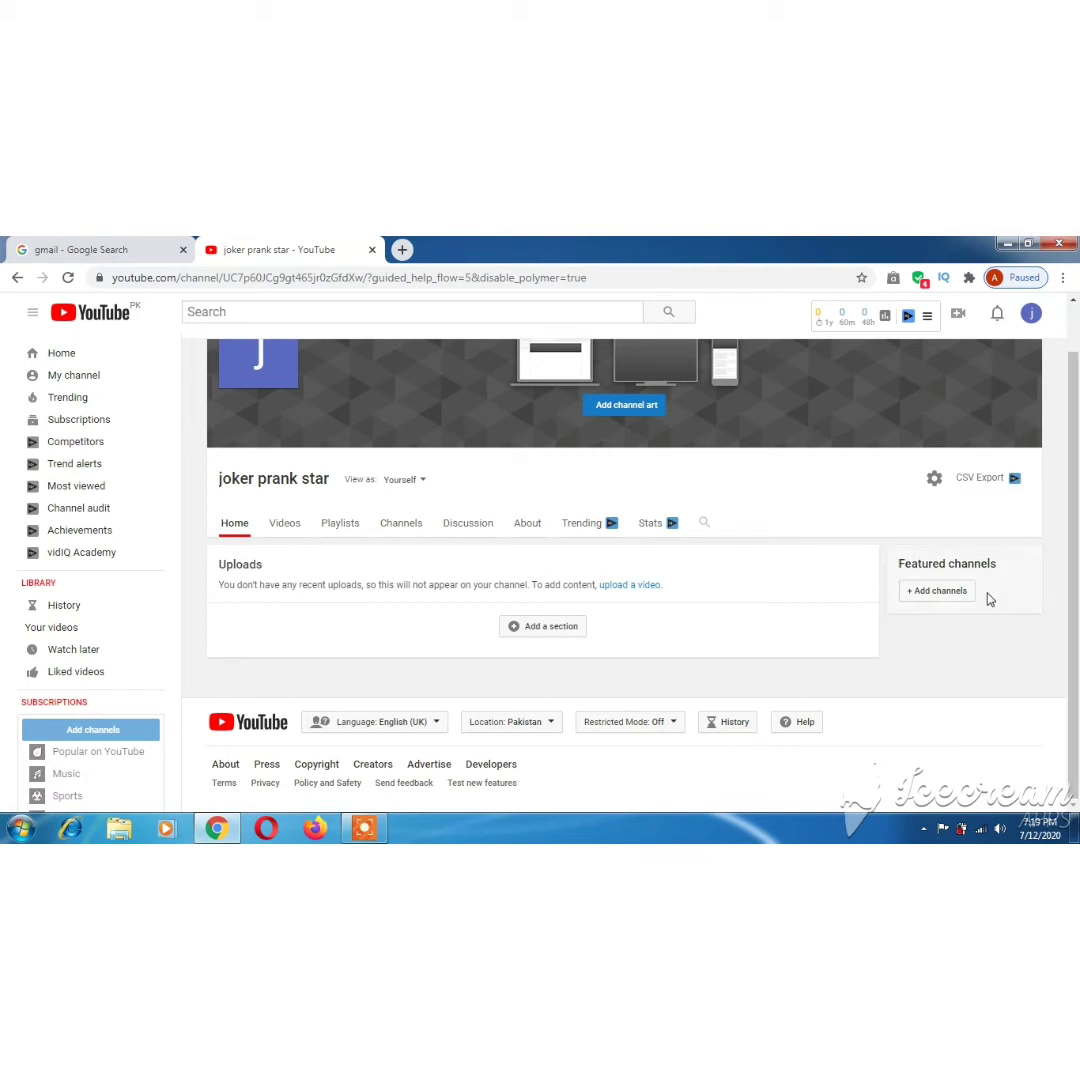
# Look through the channel's Videos and Discussion pages and open its About page.
pyautogui.click(549, 630)
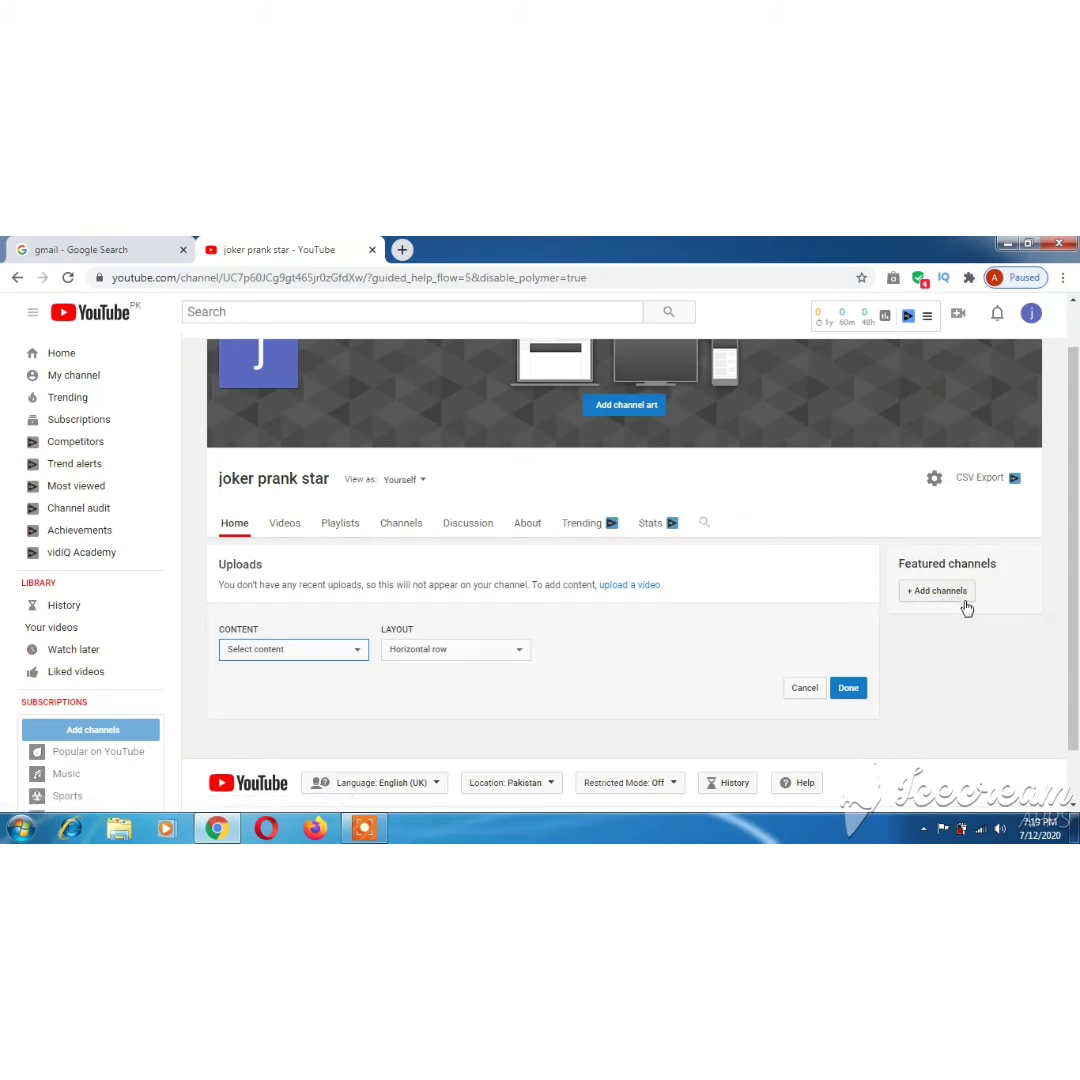
pyautogui.scroll(1, 1076, 562)
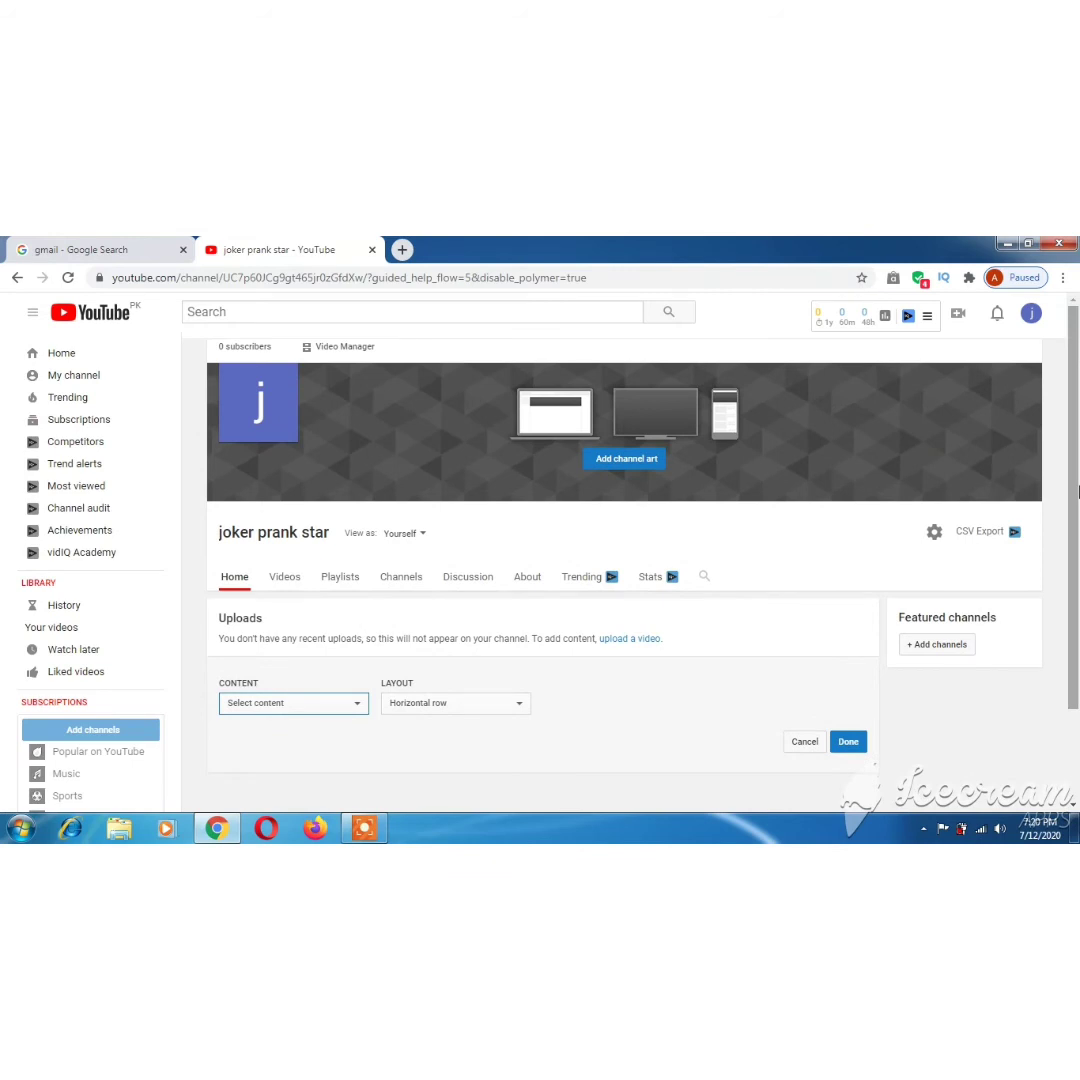
pyautogui.click(277, 587)
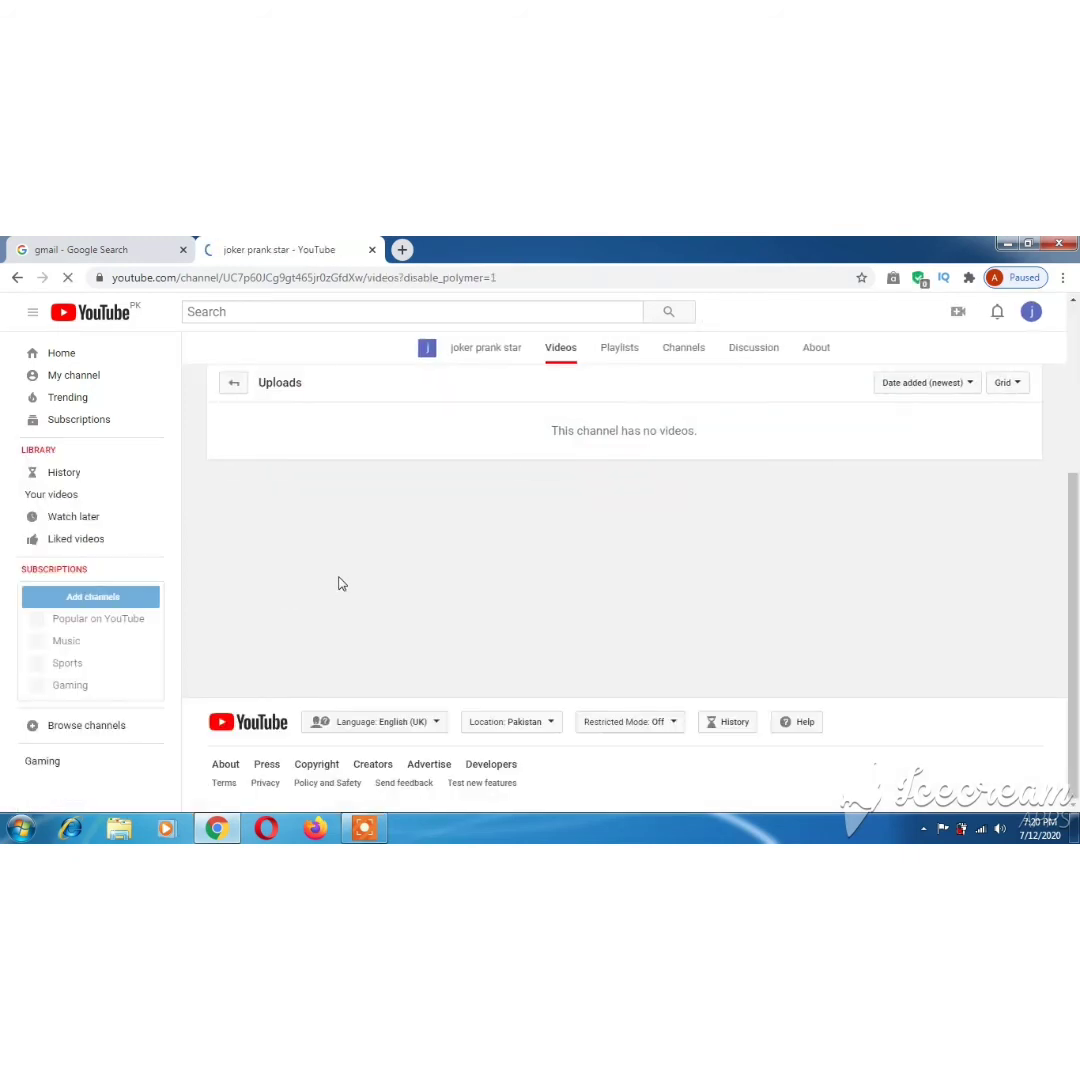
pyautogui.scroll(3, 282, 472)
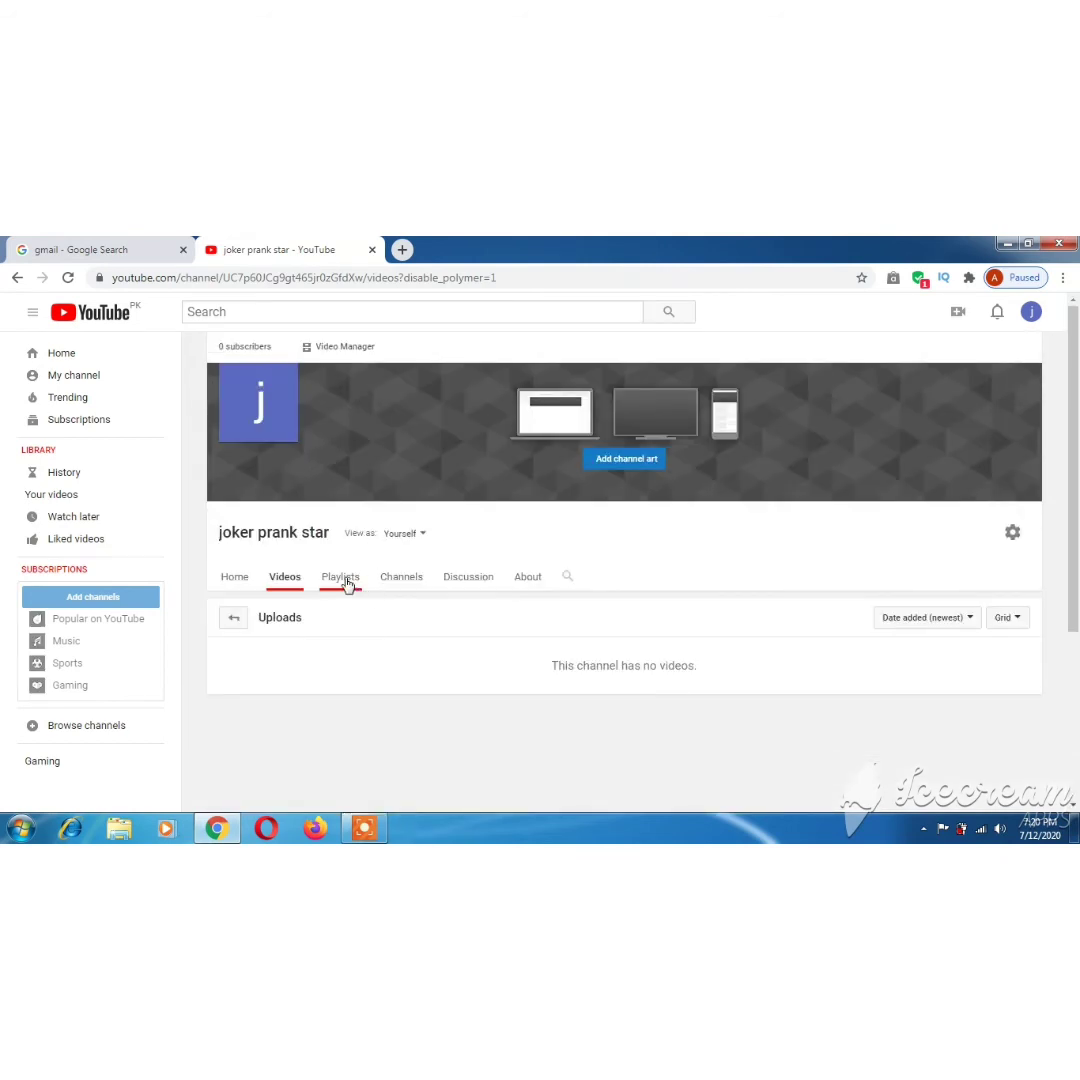
pyautogui.click(470, 587)
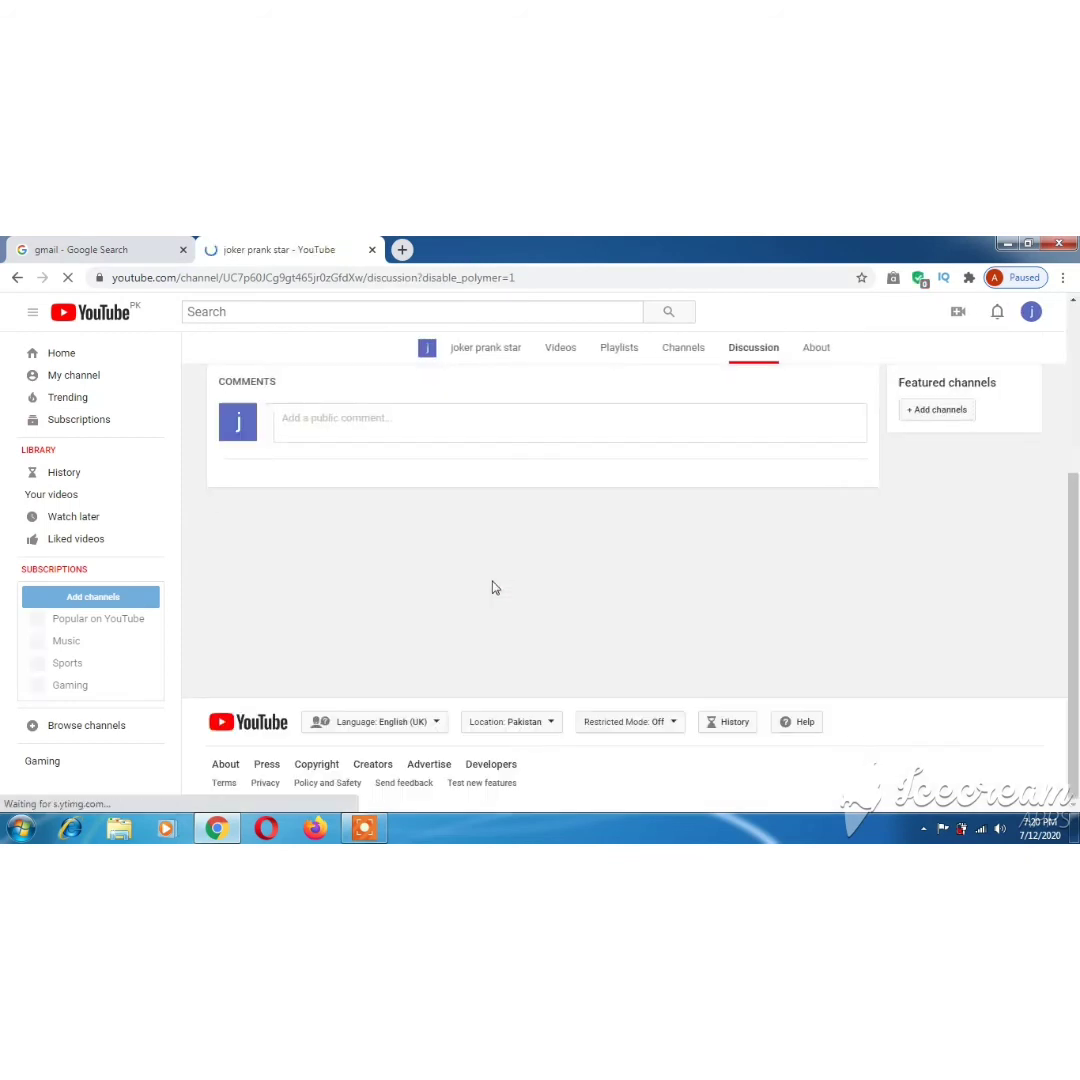
pyautogui.scroll(3, 494, 586)
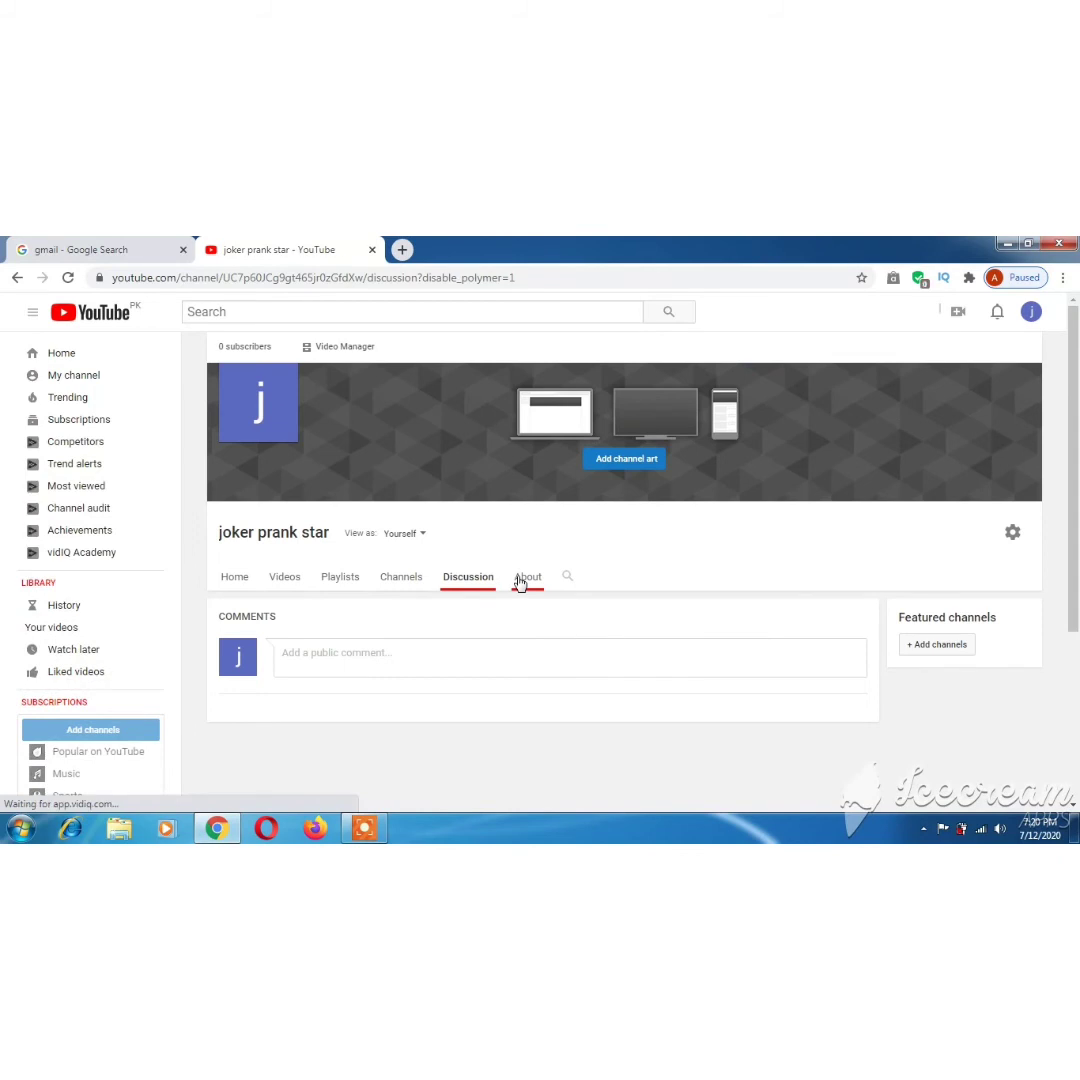
pyautogui.click(527, 577)
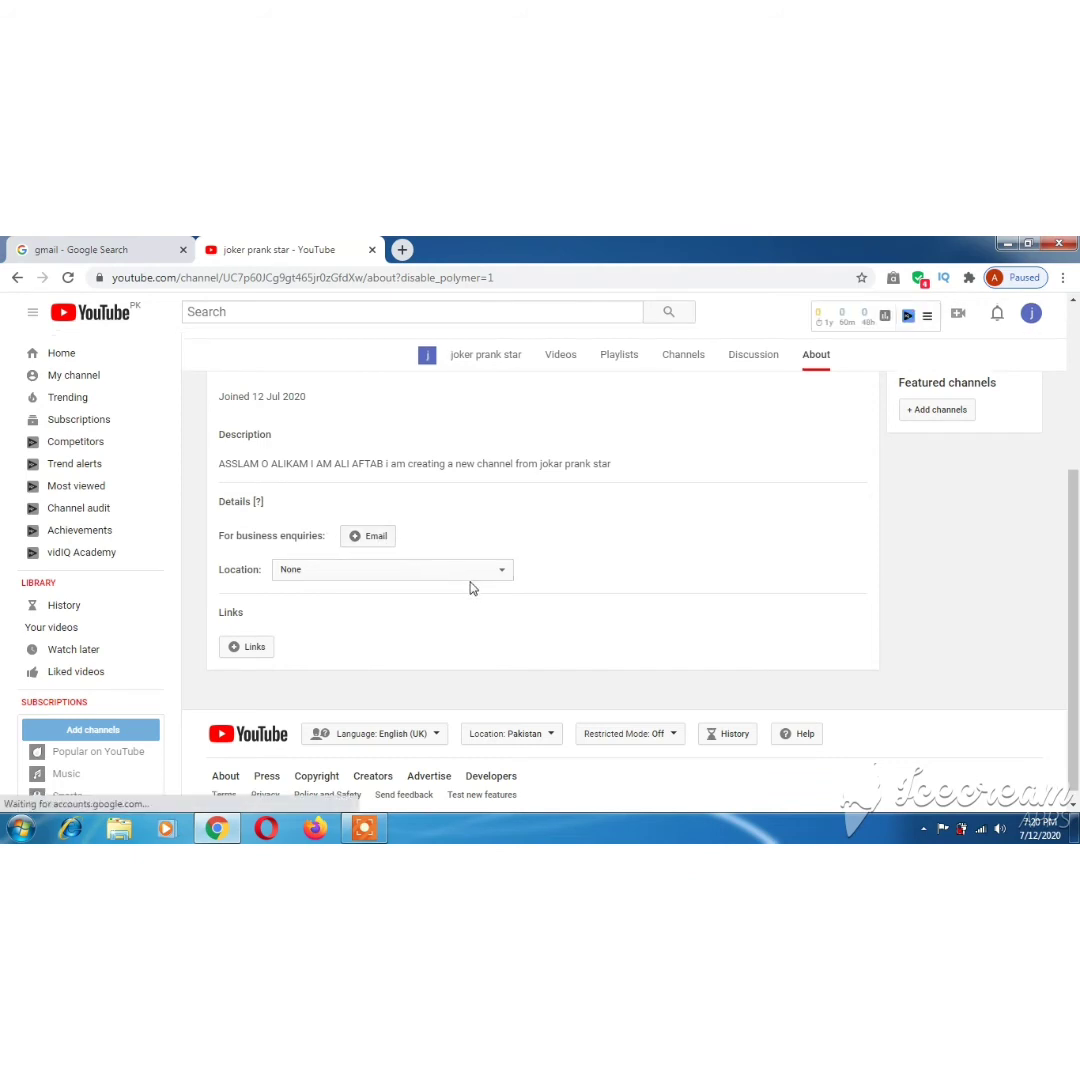
# Start editing the channel's custom links and overlay the first 5 of them on the channel art.
pyautogui.click(240, 648)
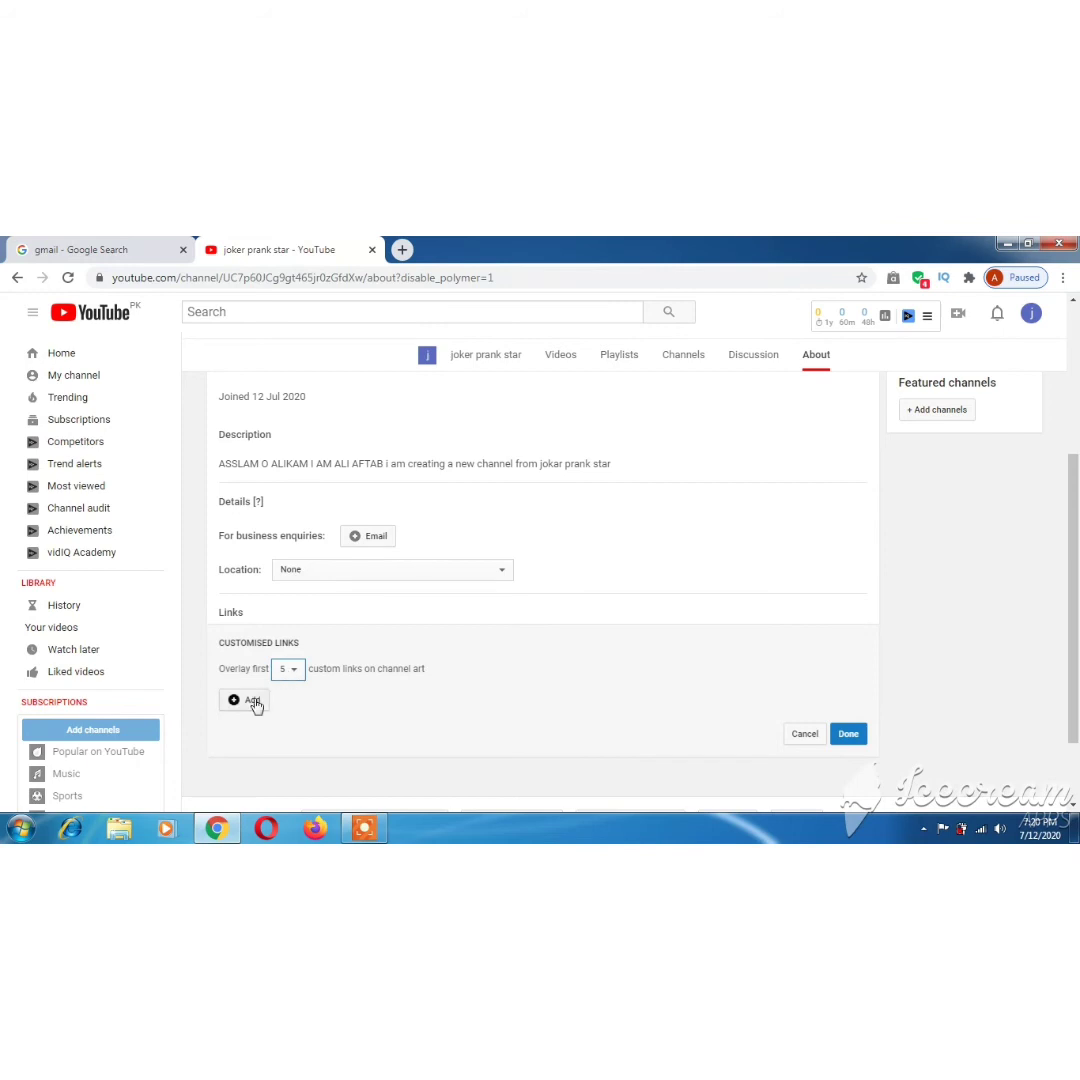
pyautogui.click(284, 672)
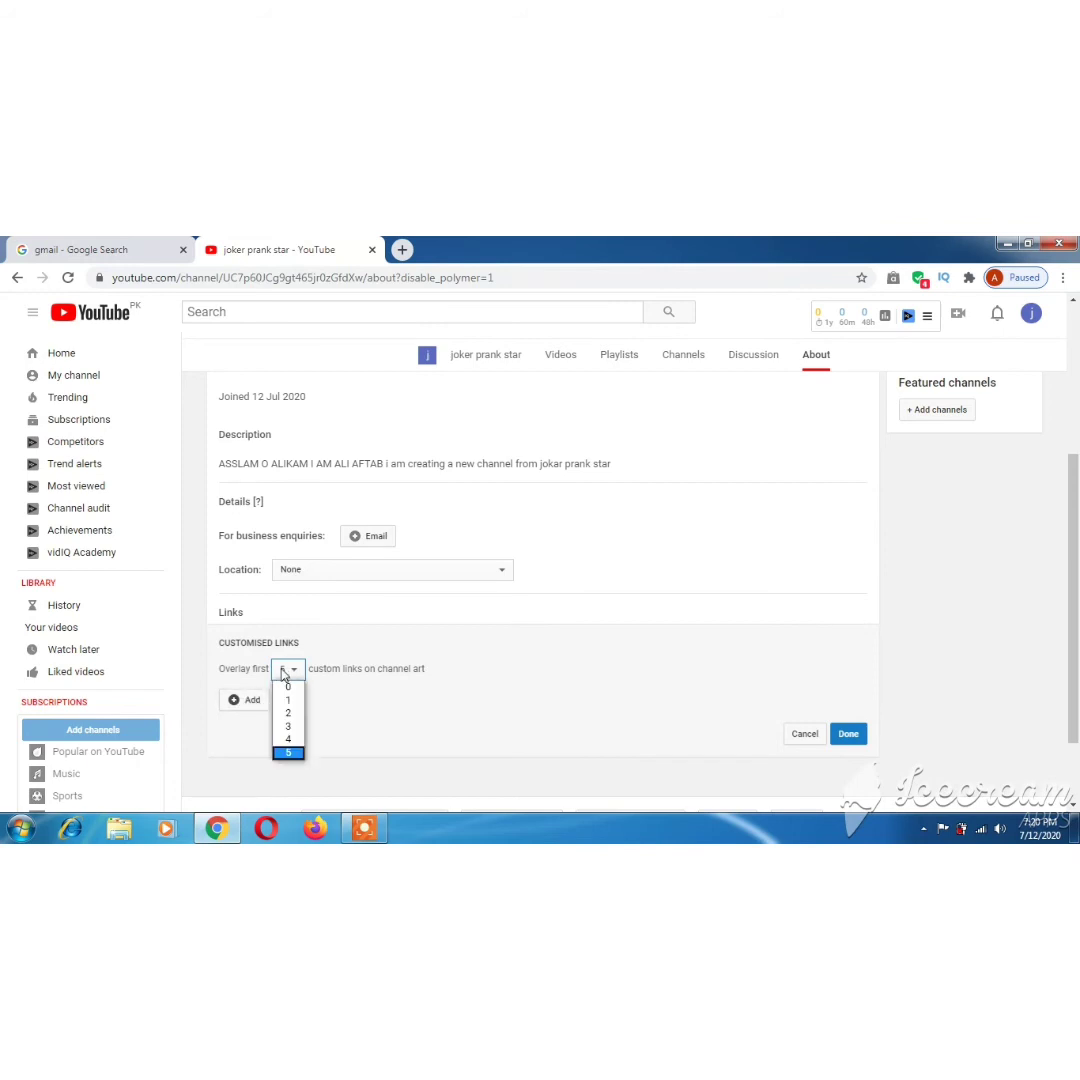
pyautogui.click(288, 686)
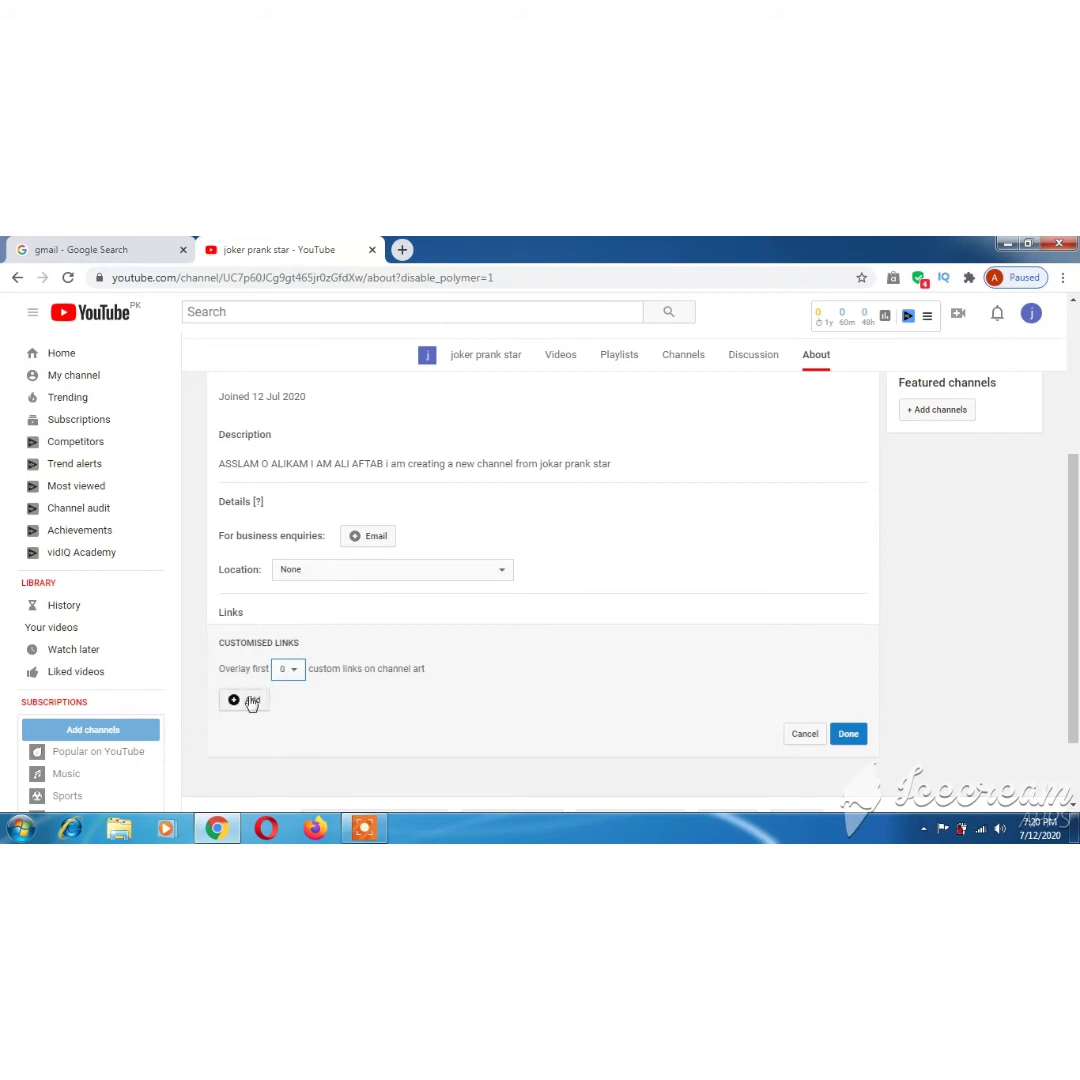
pyautogui.click(289, 672)
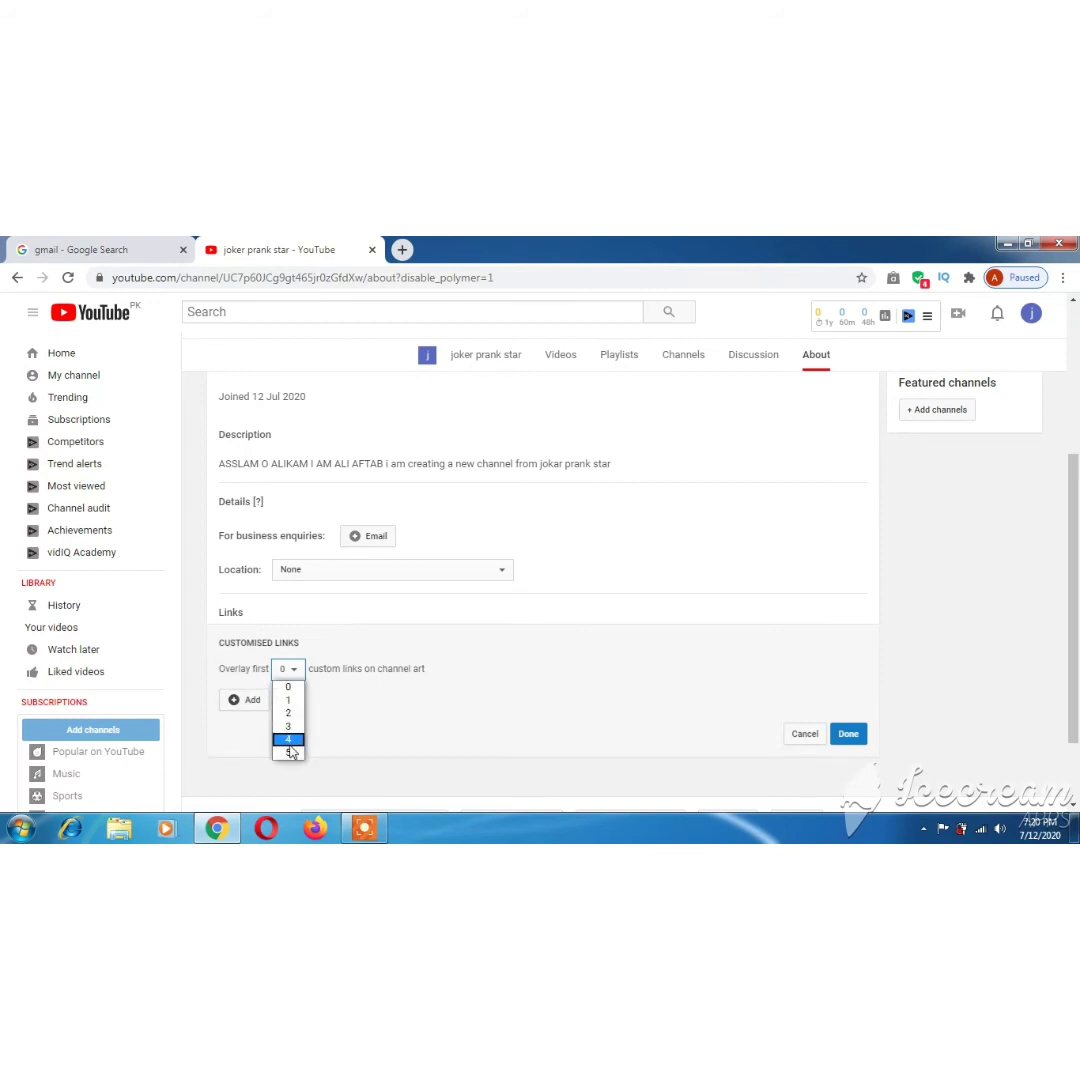
pyautogui.click(289, 753)
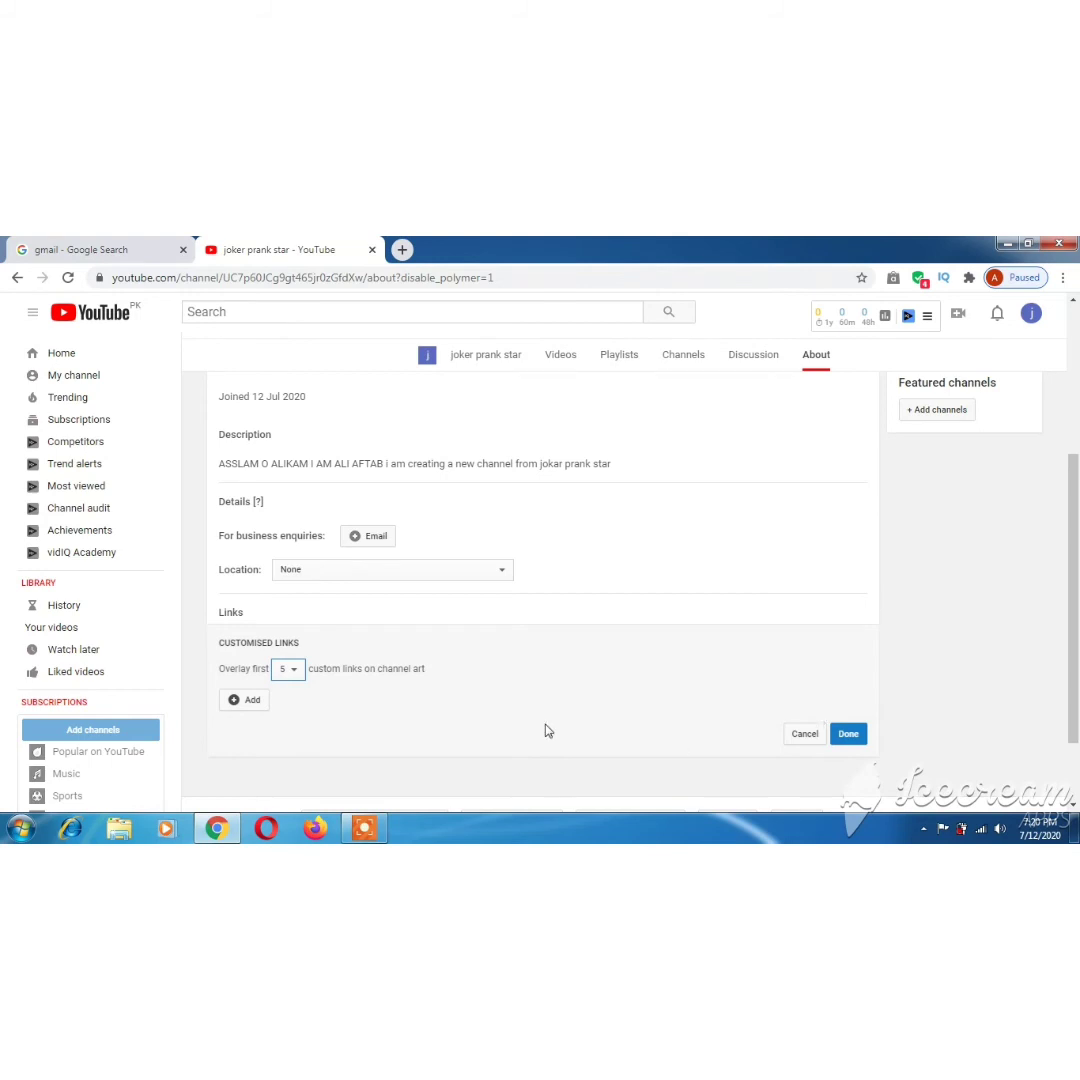
# Add two custom links titled "FACEBOOK" and "INSTAGRAM", leaving their URLs empty.
pyautogui.click(236, 701)
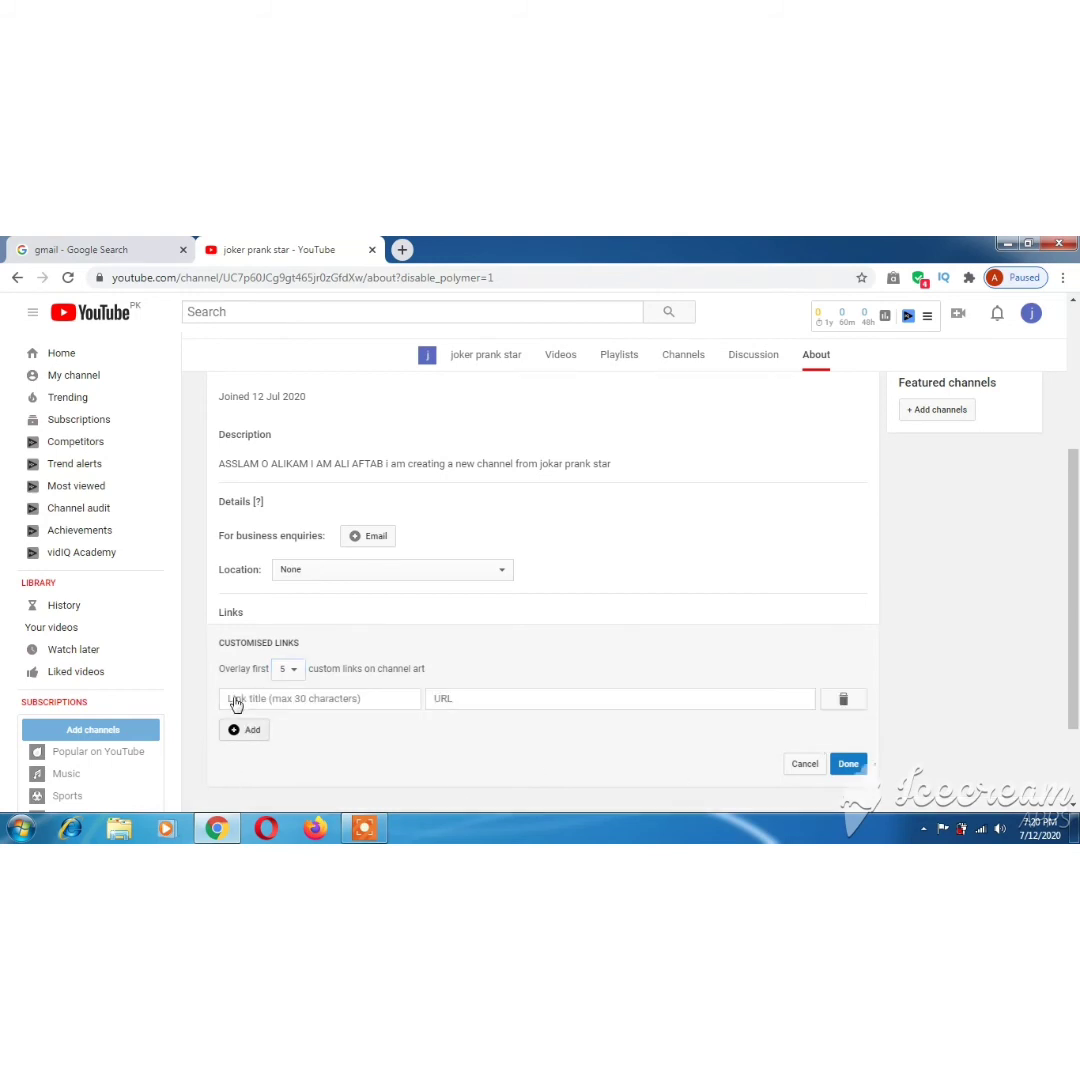
pyautogui.click(309, 699)
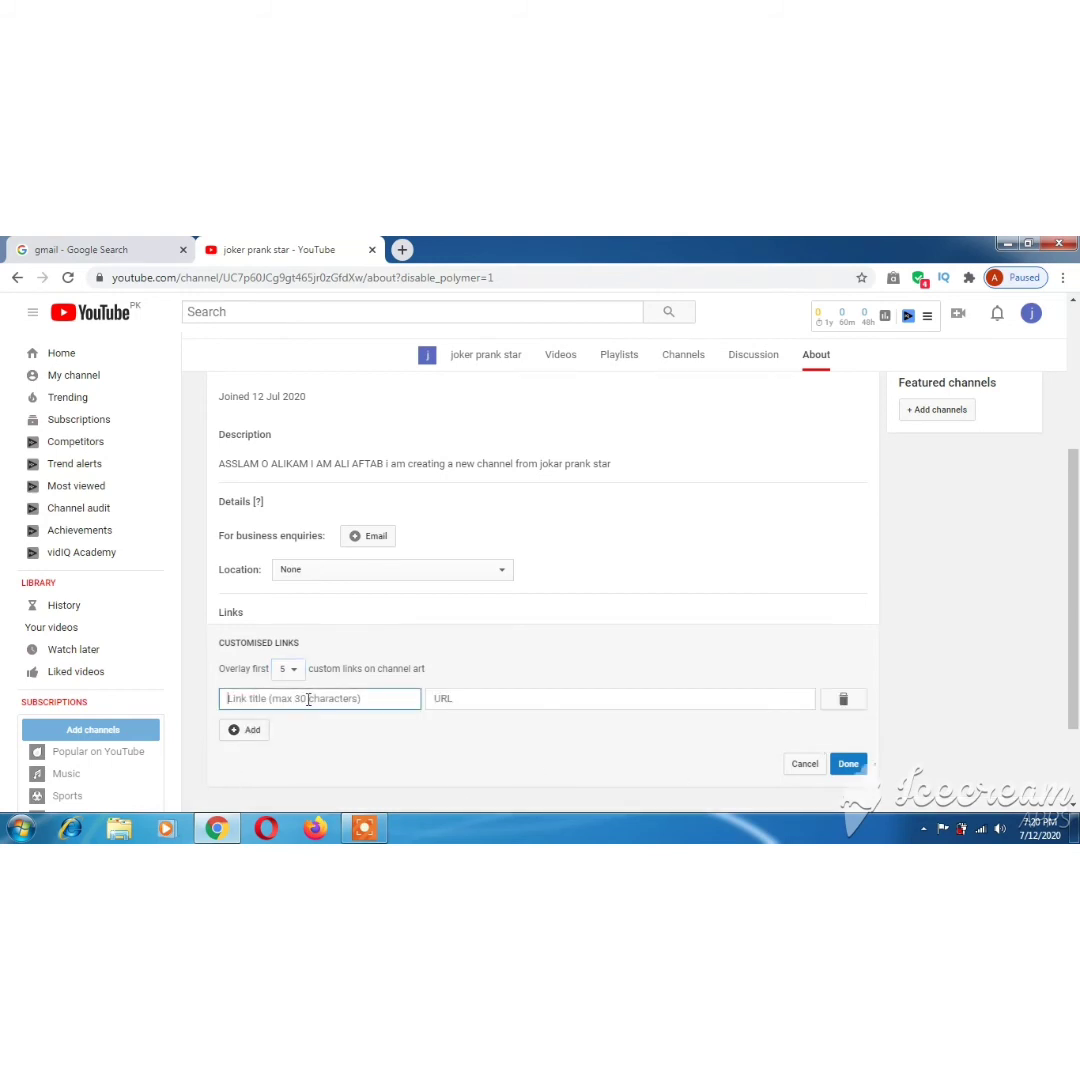
pyautogui.write('FACEBOOK')
pyautogui.click(451, 700)
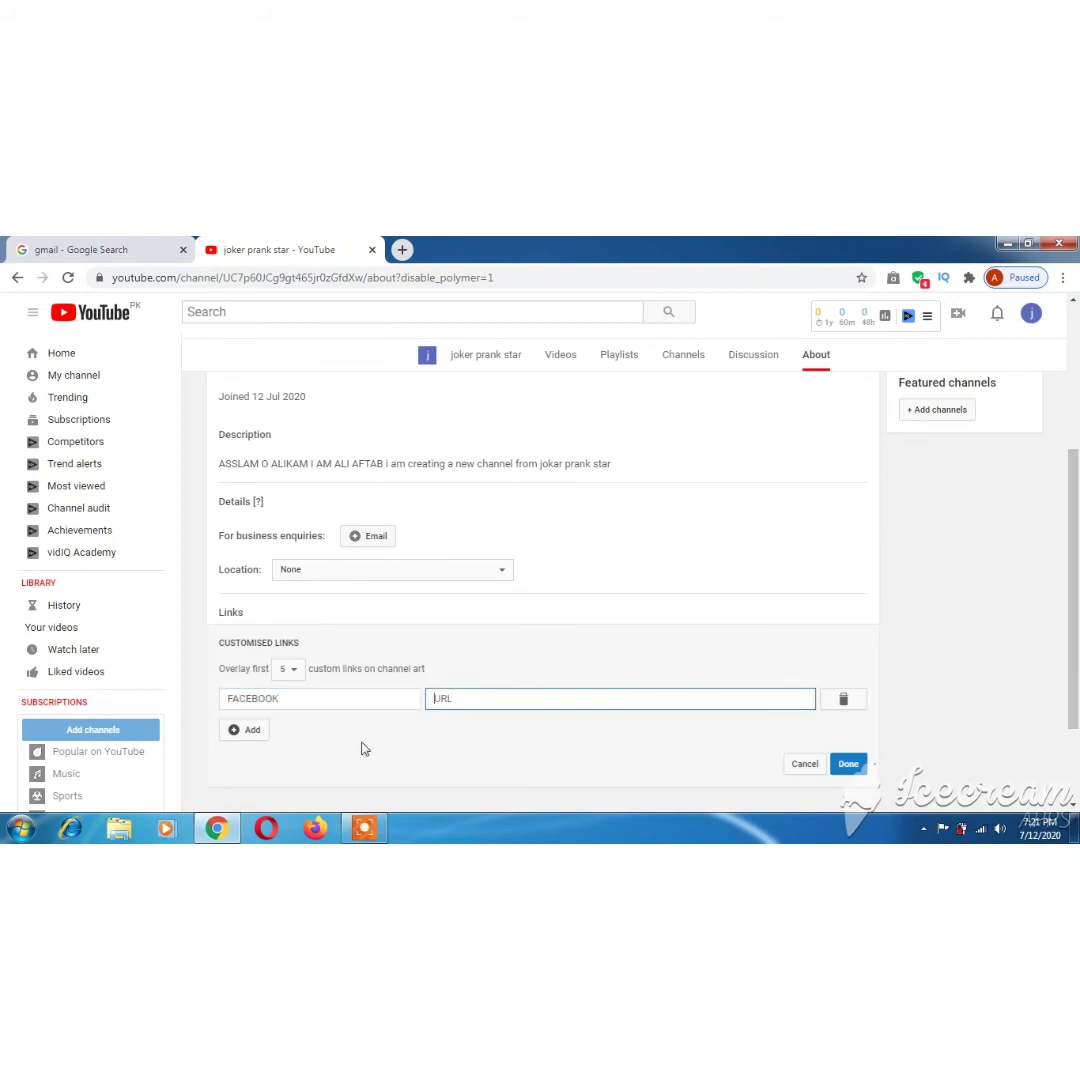
pyautogui.click(252, 731)
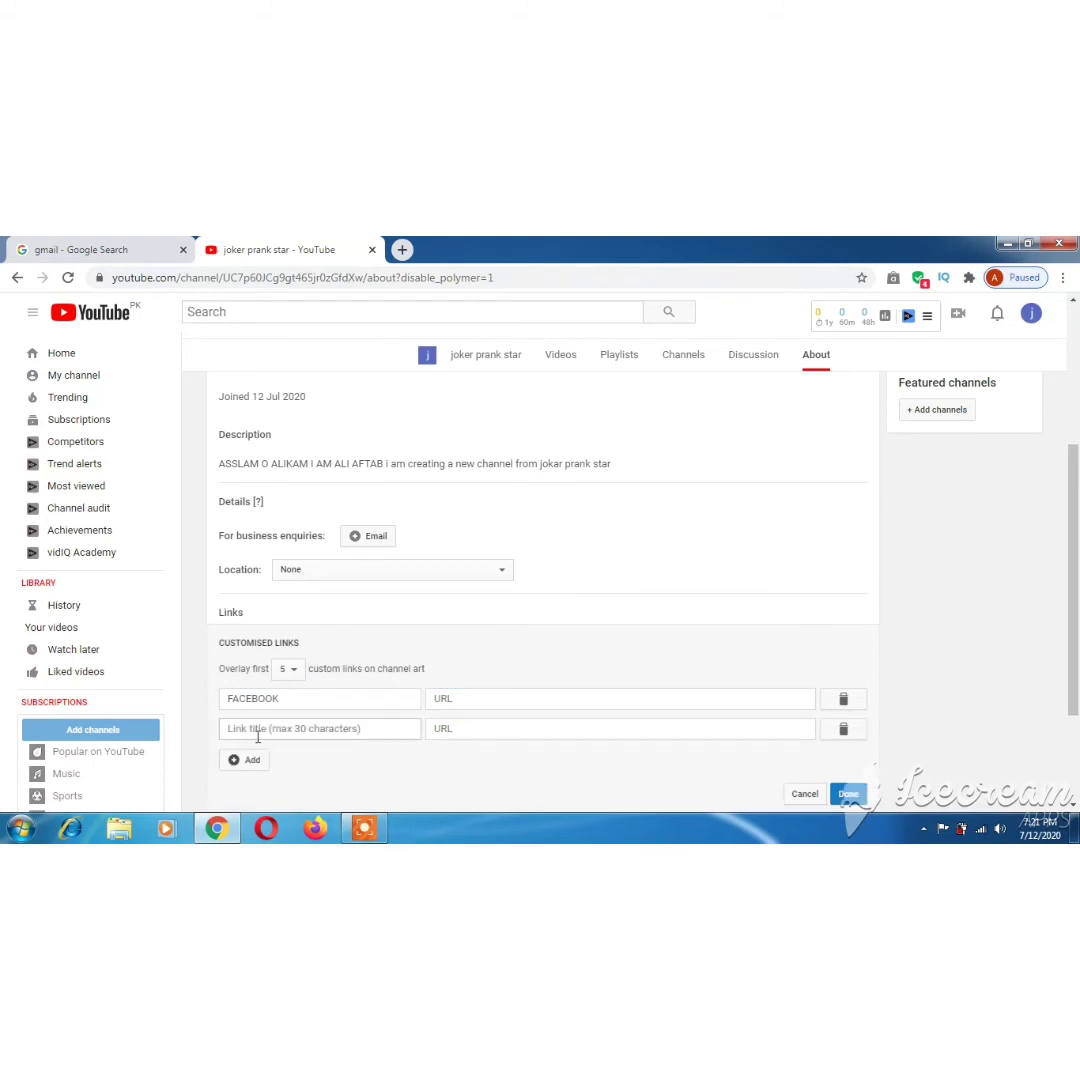
pyautogui.click(258, 736)
pyautogui.write('I')
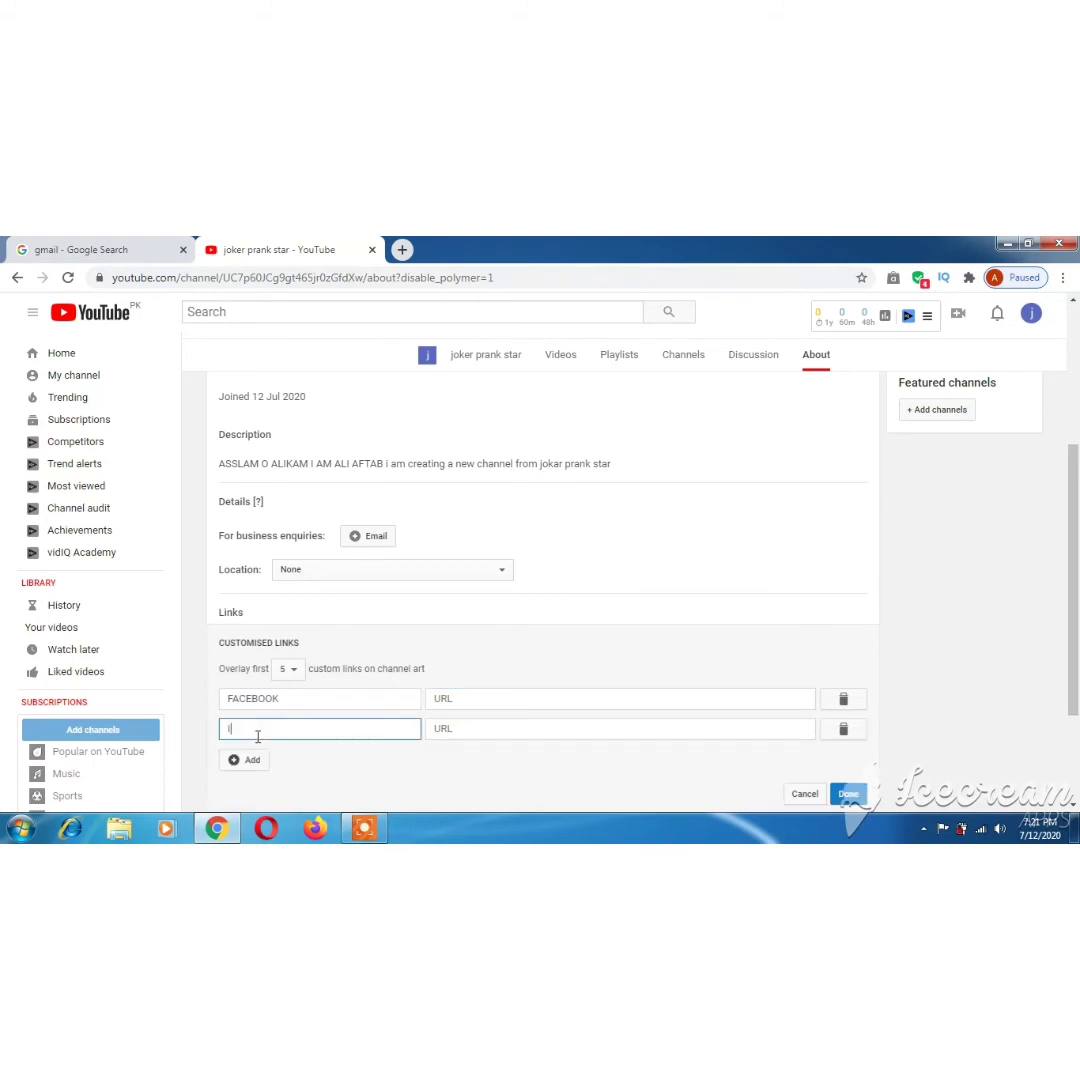
pyautogui.write('NSTAGRAM')
# Add a third custom link titled "TIKTOK" without a URL and try to save the custom links.
pyautogui.click(257, 765)
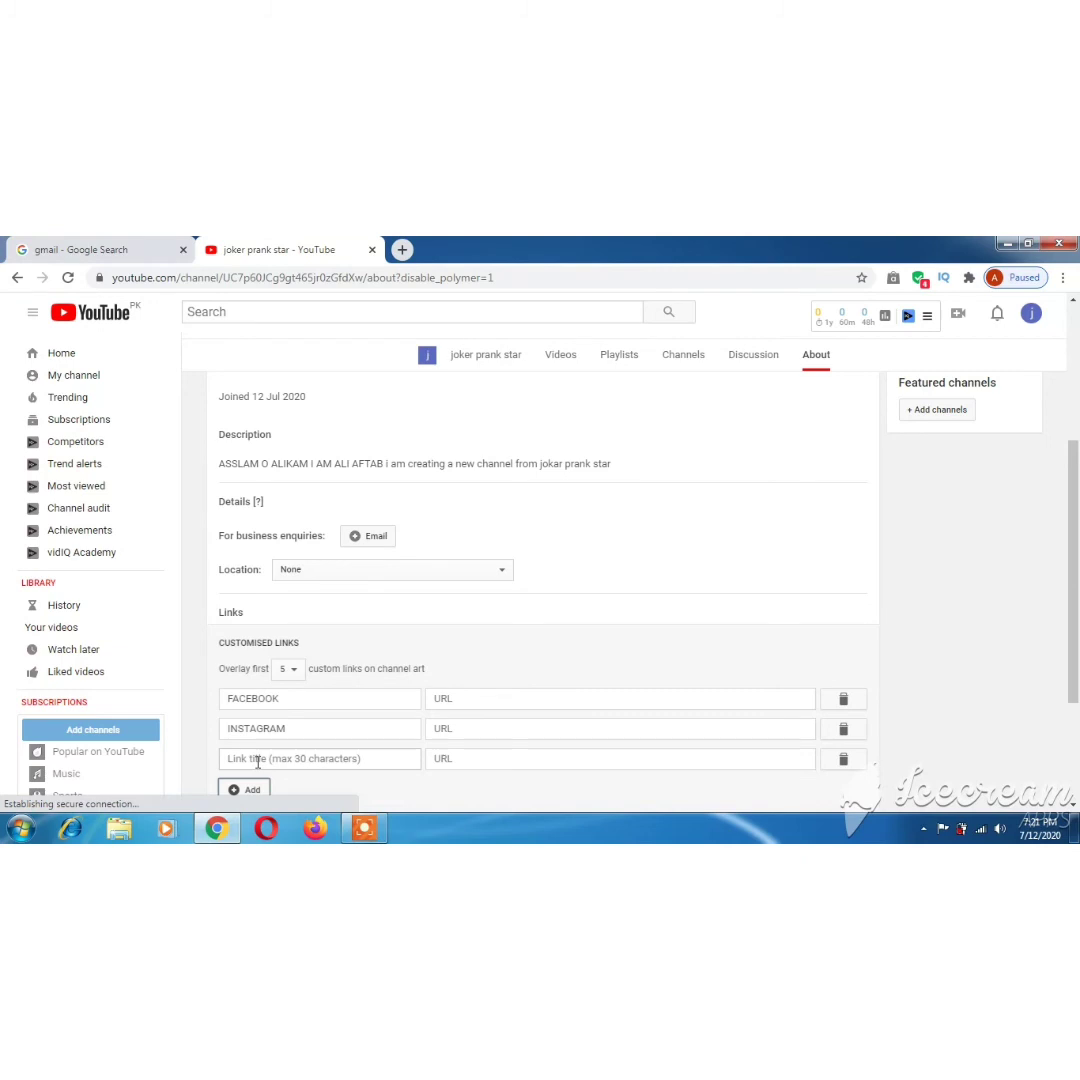
pyautogui.click(257, 760)
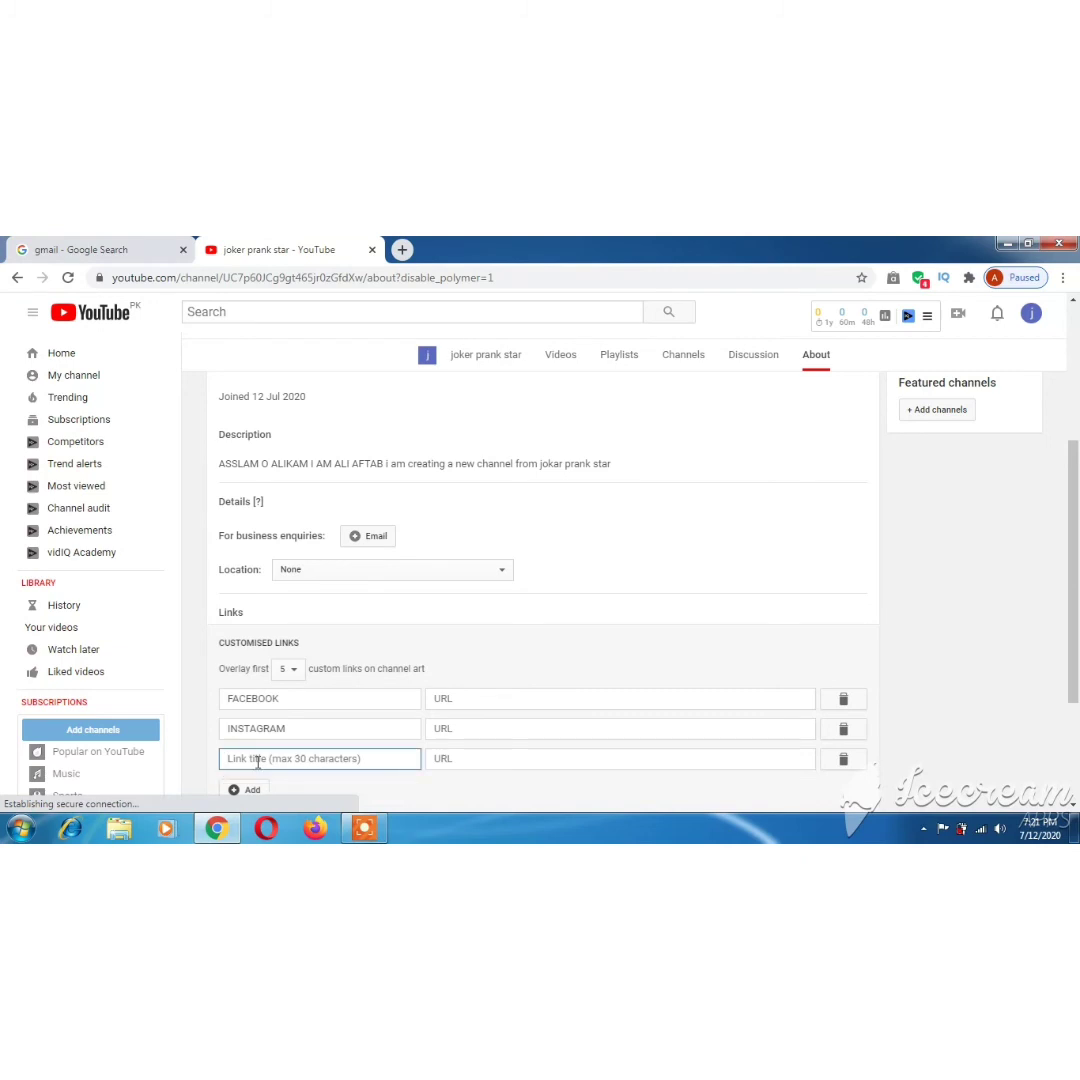
pyautogui.write('TIKTOK')
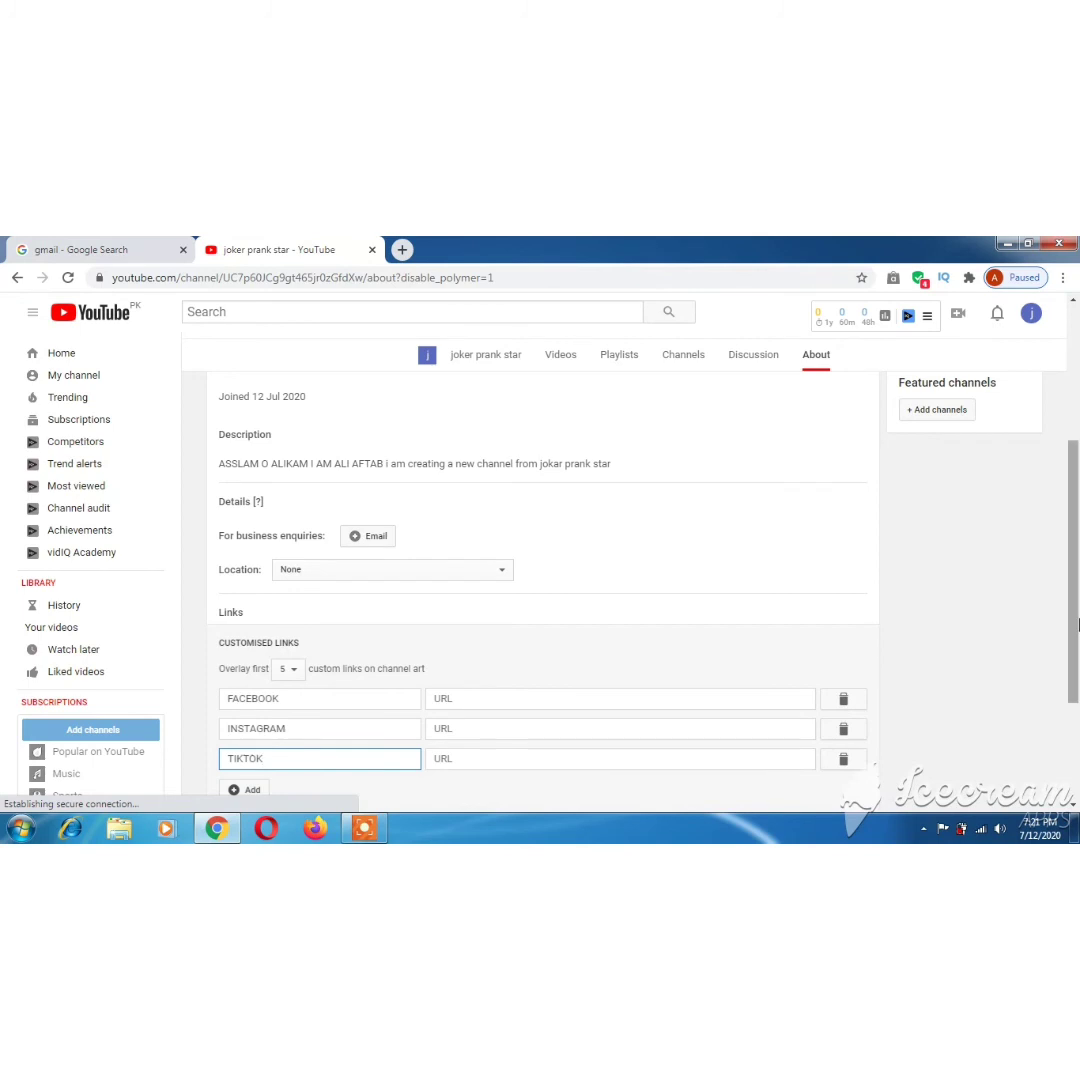
pyautogui.scroll(-1, 1077, 625)
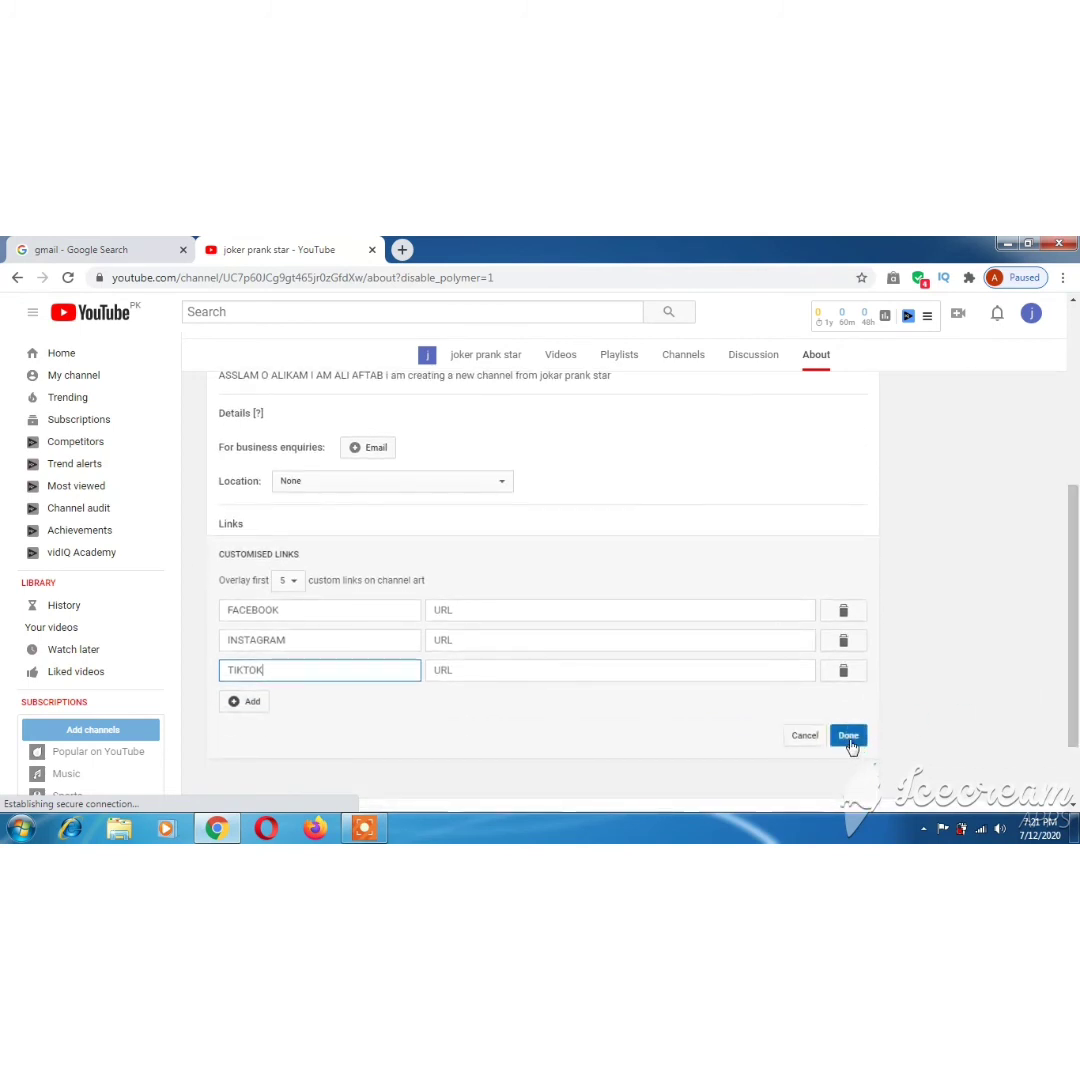
pyautogui.click(849, 737)
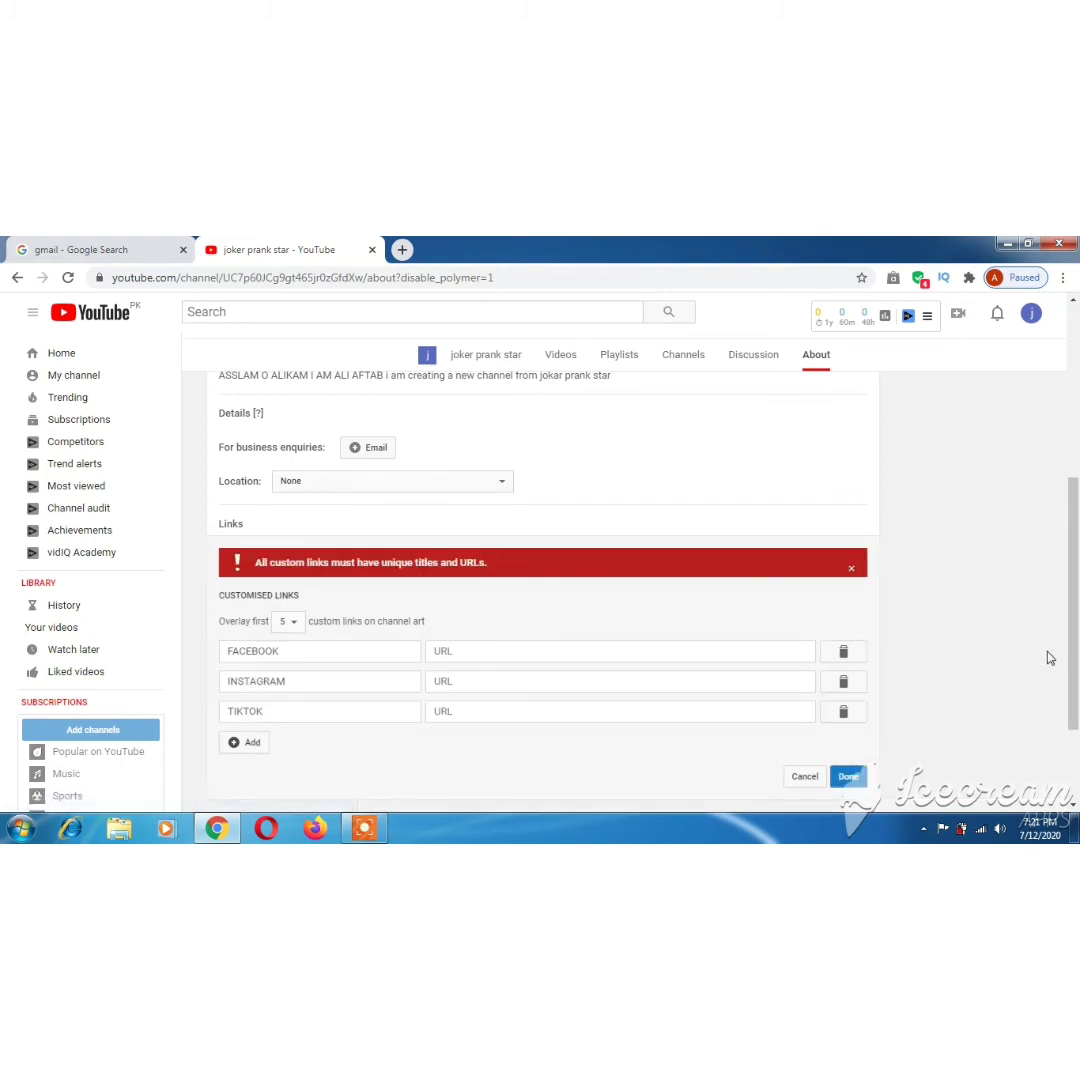
# Show the channel's options for creating a video or live stream.
pyautogui.moveTo(1077, 590); pyautogui.dragTo(1046, 463)
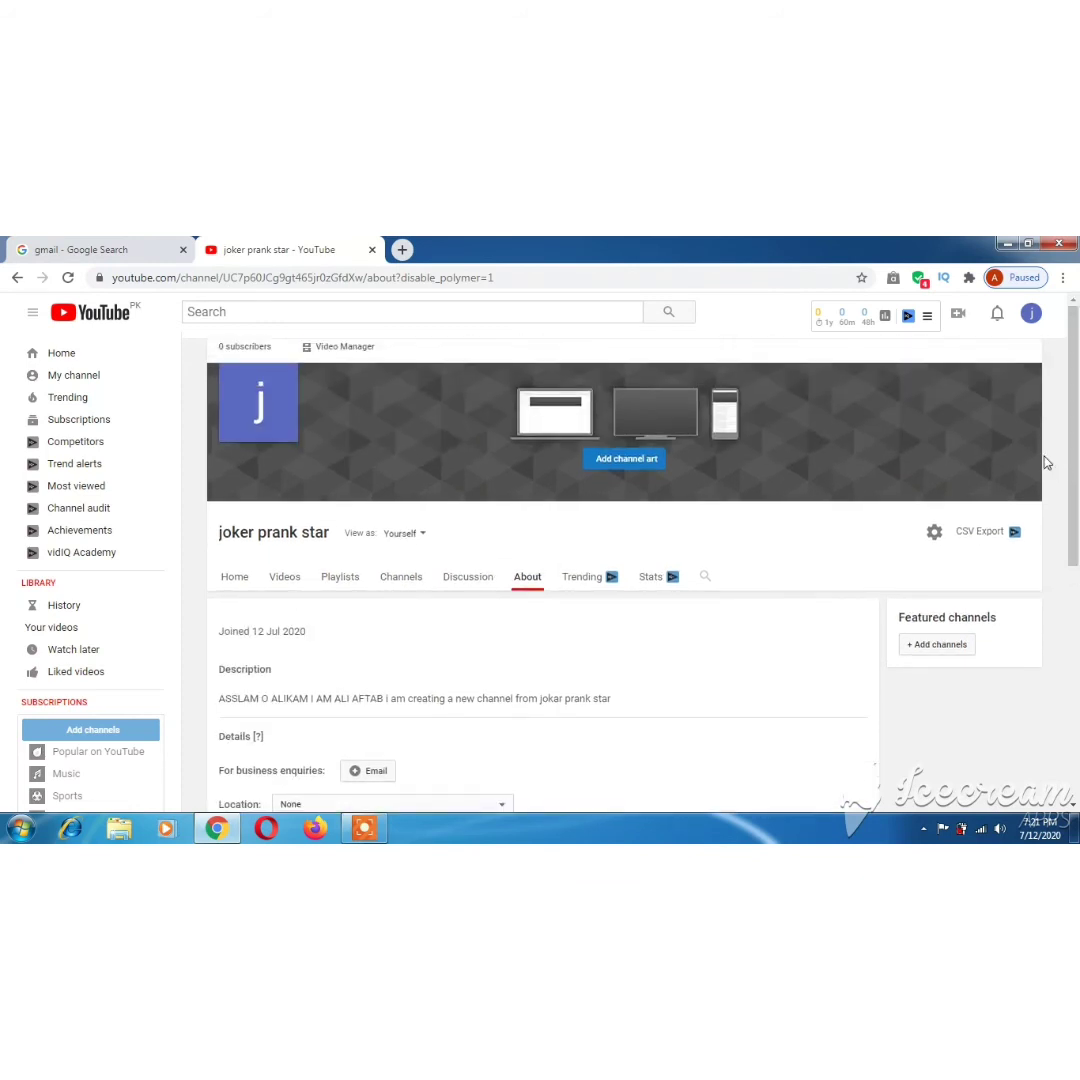
pyautogui.click(960, 316)
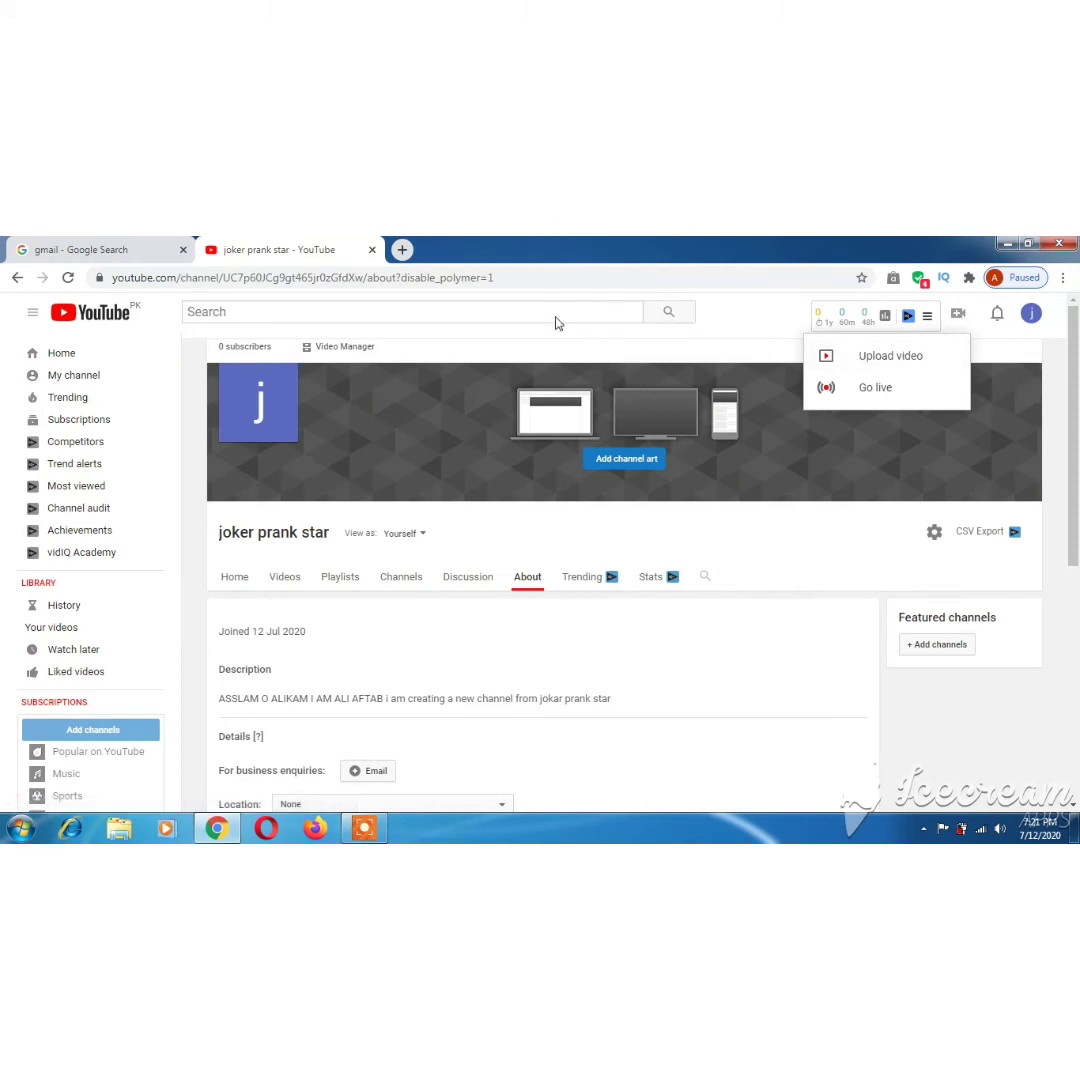
# Search Google for "yt studio" in a new browser tab and bring up the channel dashboard in YouTube Studio.
pyautogui.click(403, 250)
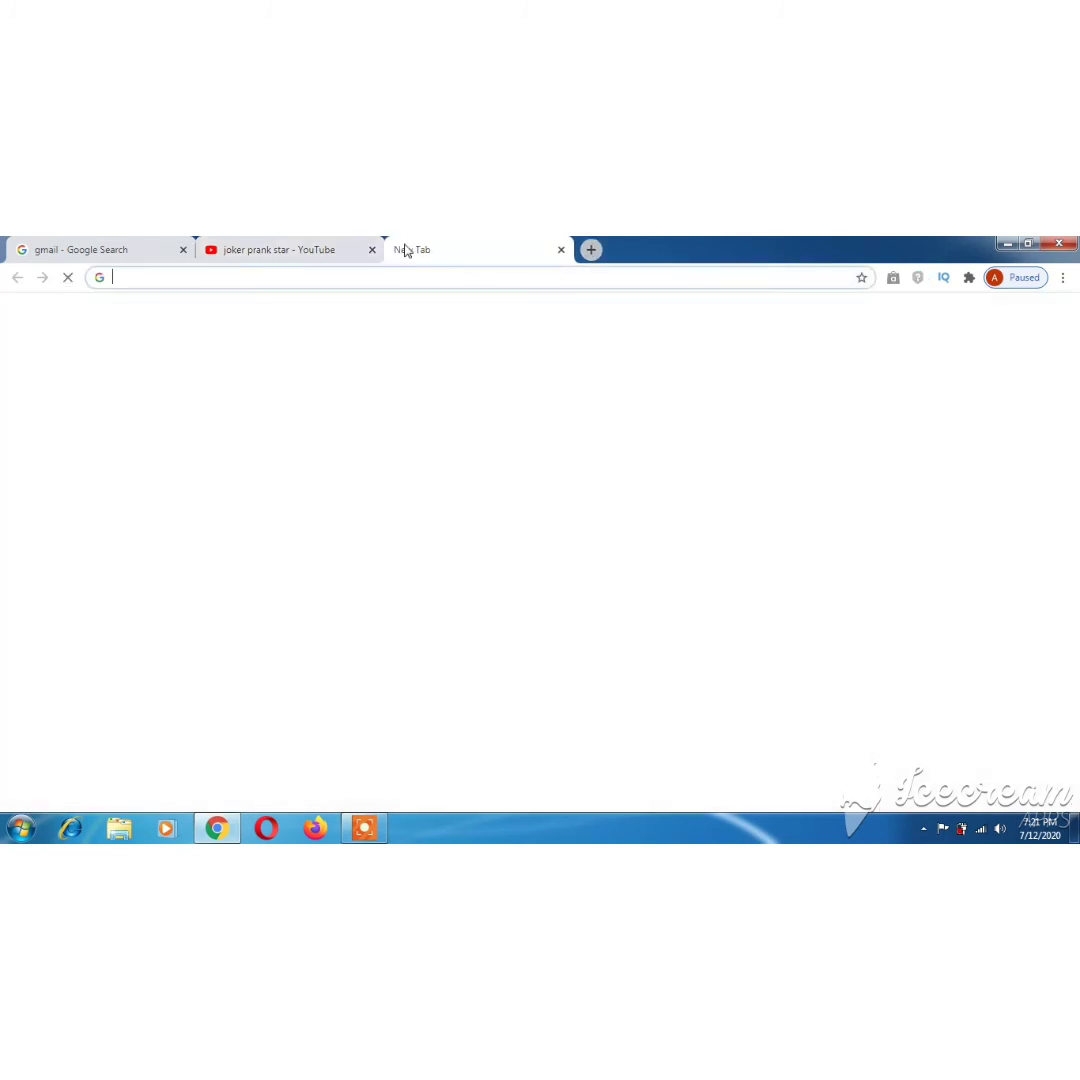
pyautogui.write('YT')
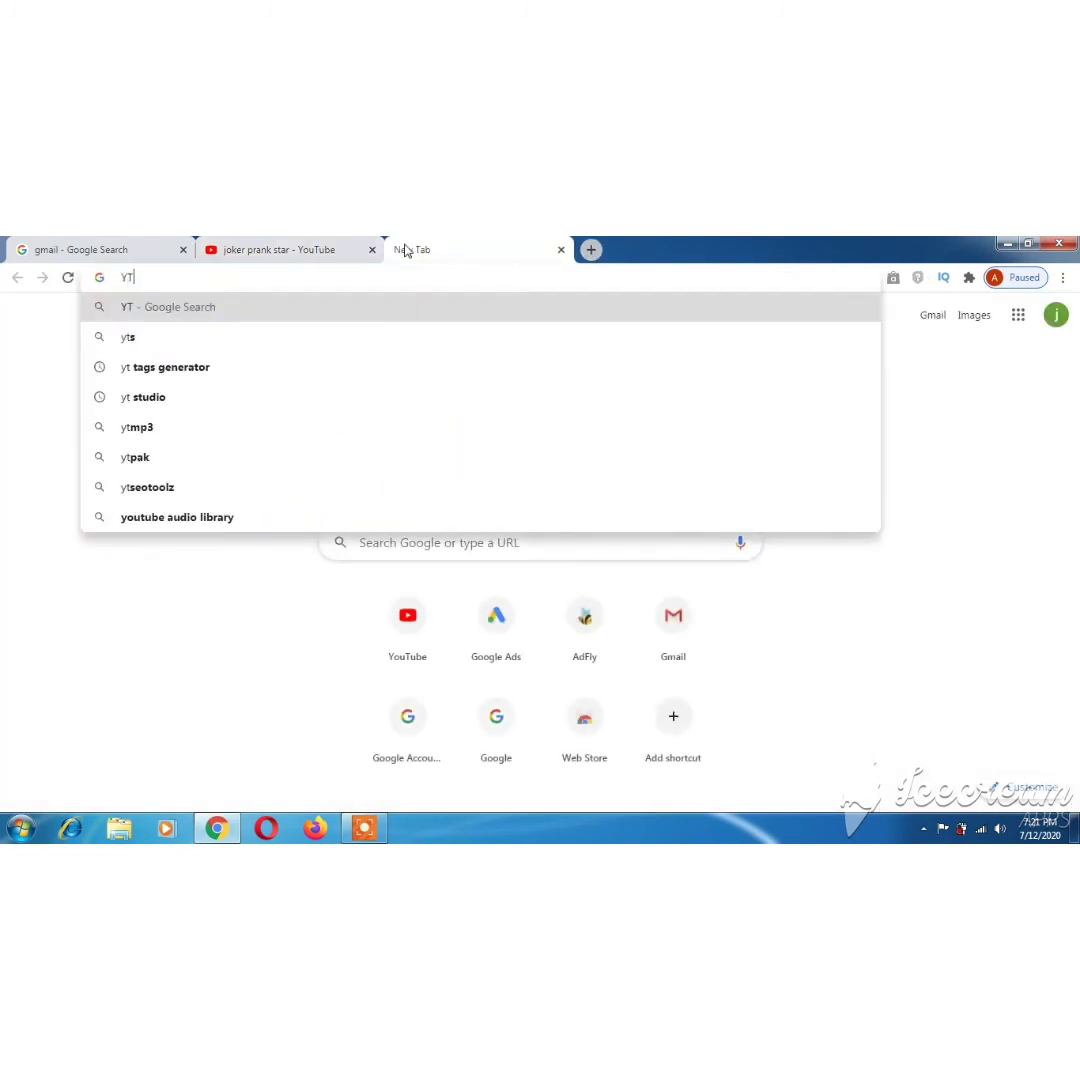
pyautogui.write(' ST')
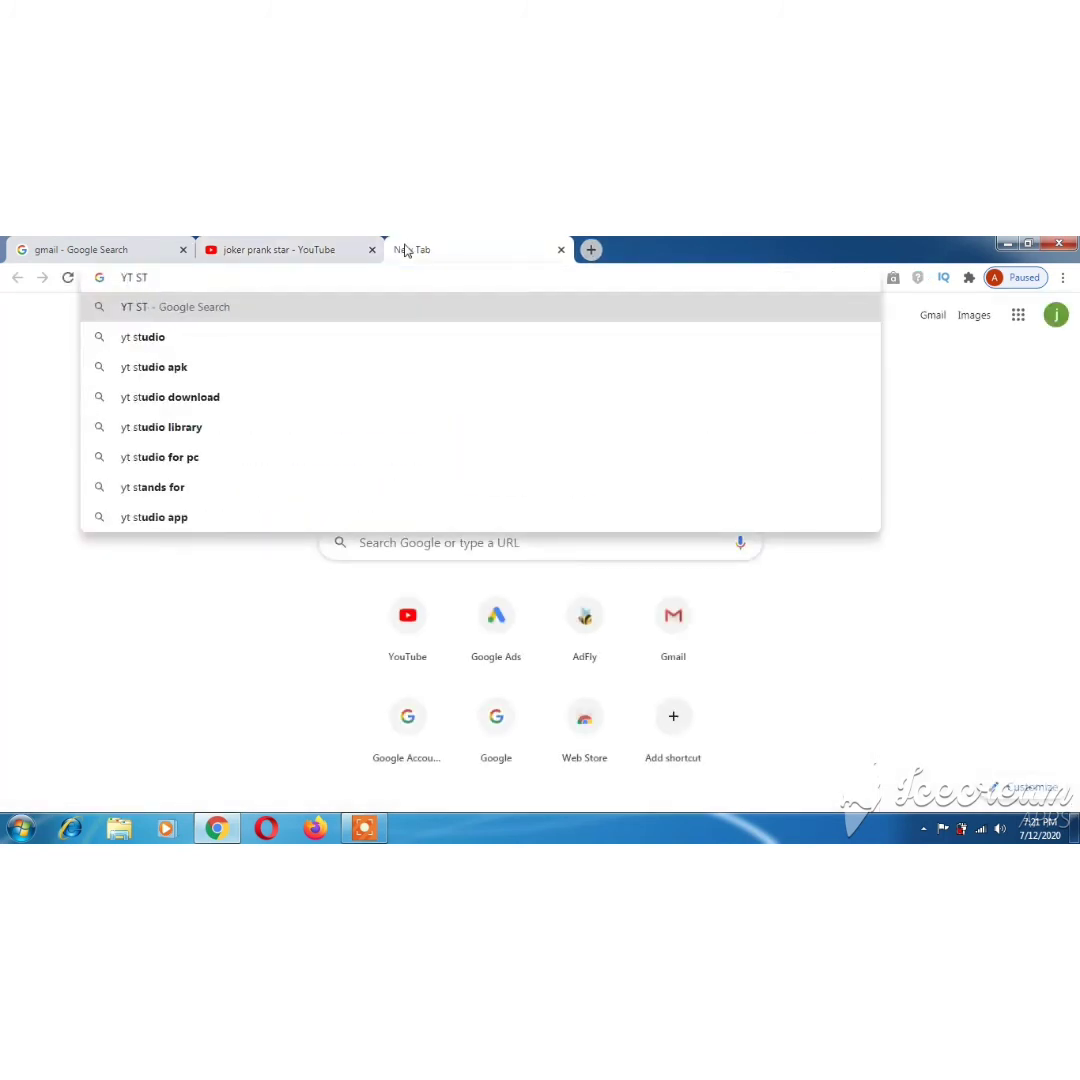
pyautogui.press('Down')
pyautogui.press('Return')
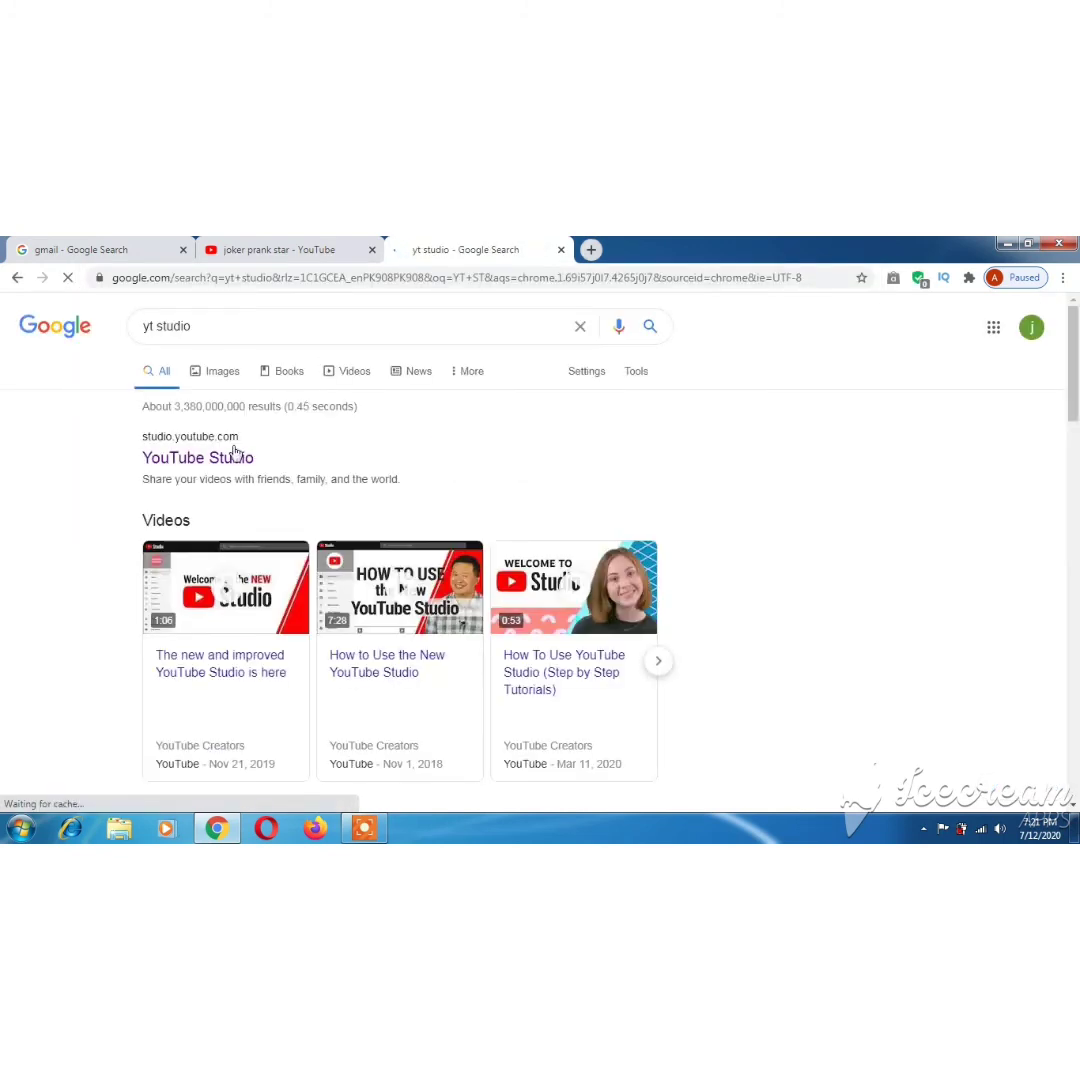
pyautogui.click(231, 459)
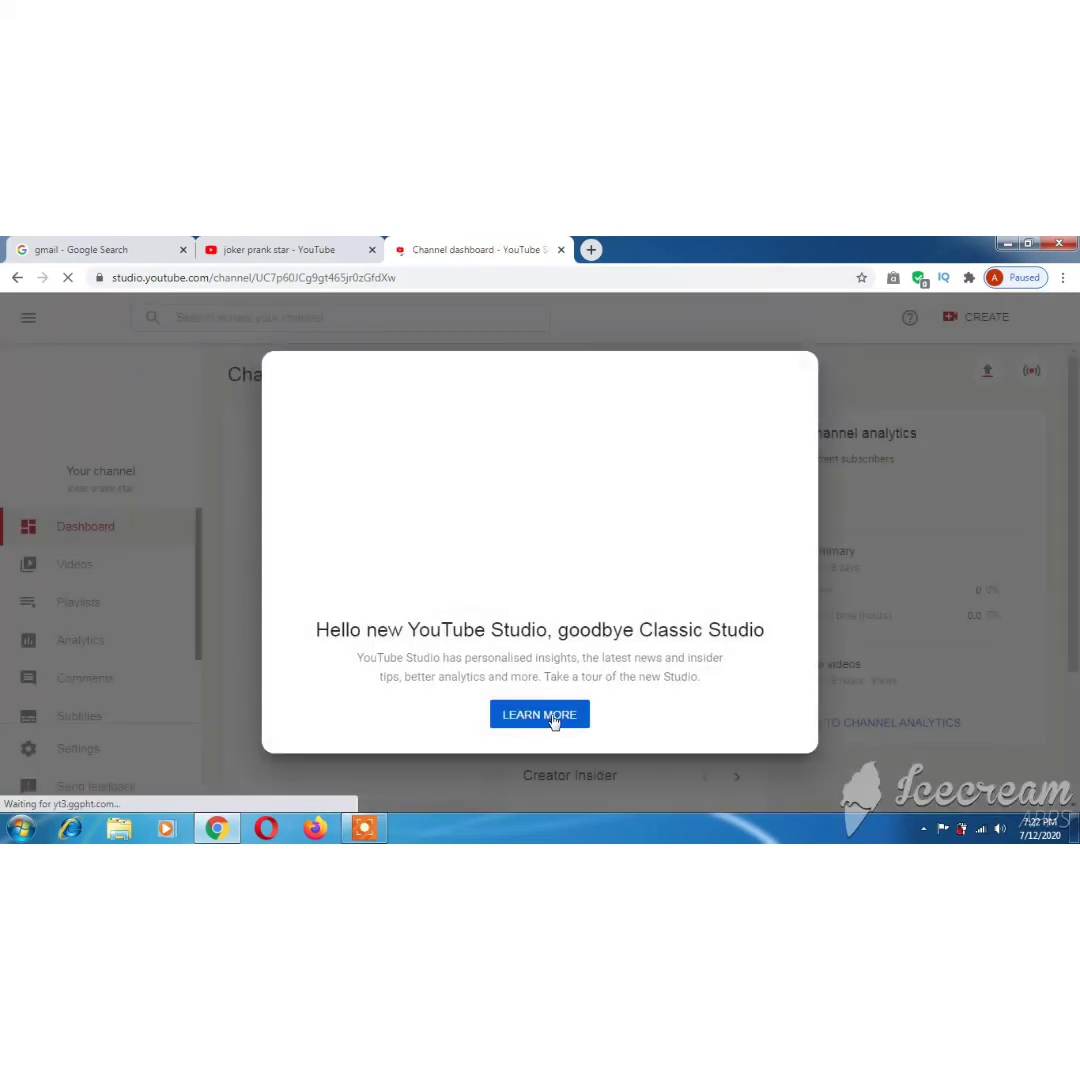
pyautogui.click(553, 718)
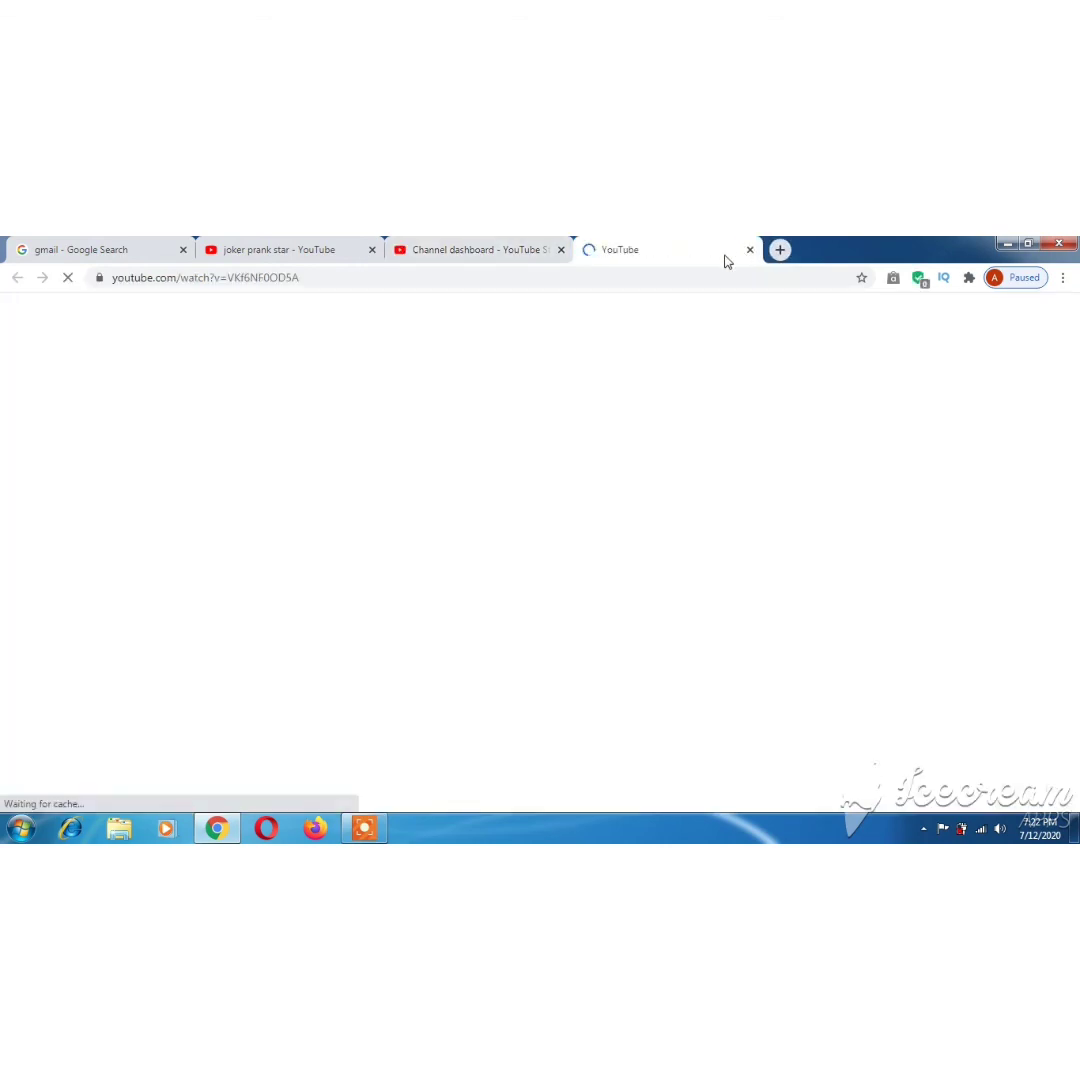
pyautogui.click(531, 251)
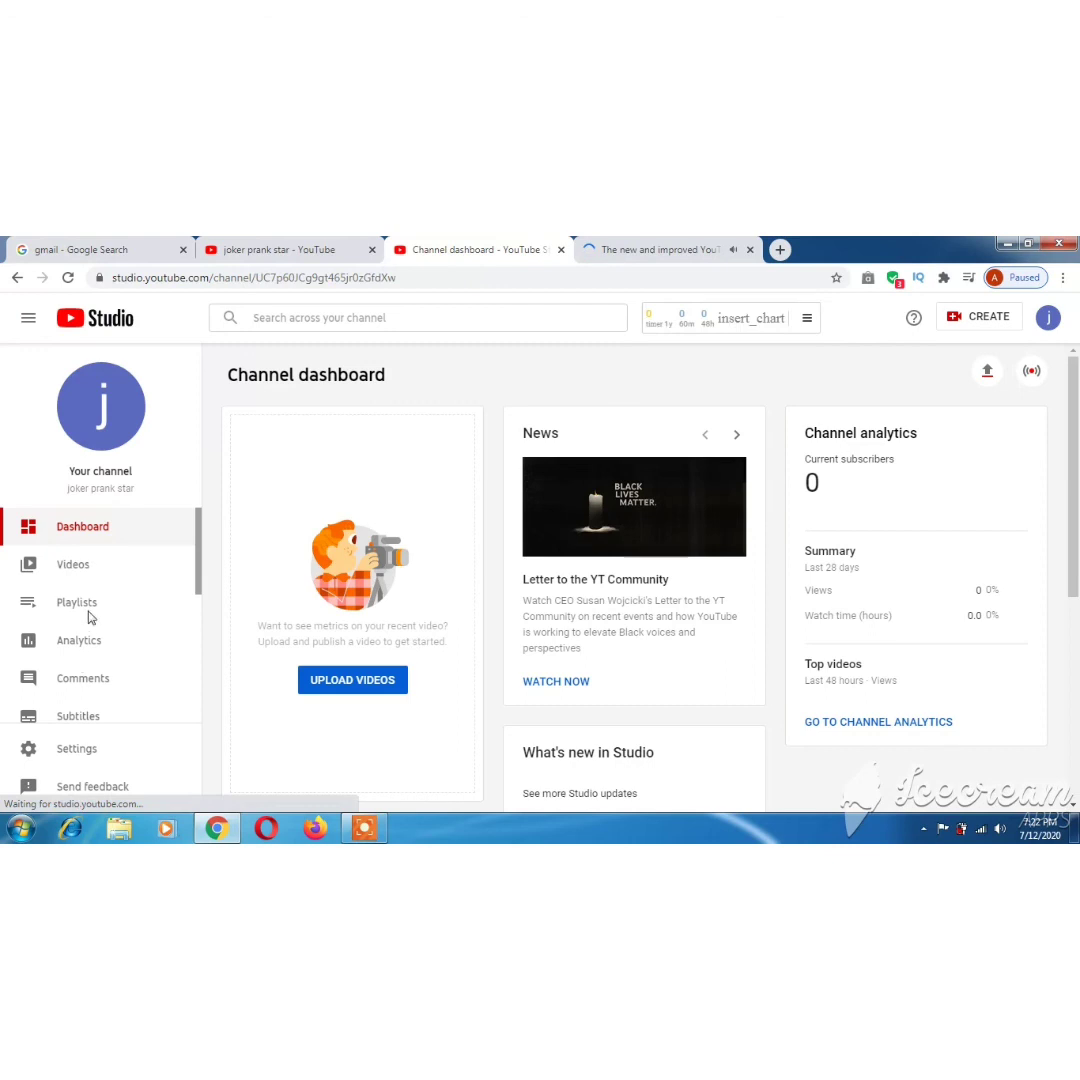
# Look through the Studio sections available for the channel, from Dashboard and Videos to Monetisation and Audio library.
pyautogui.scroll(-2, 197, 560)
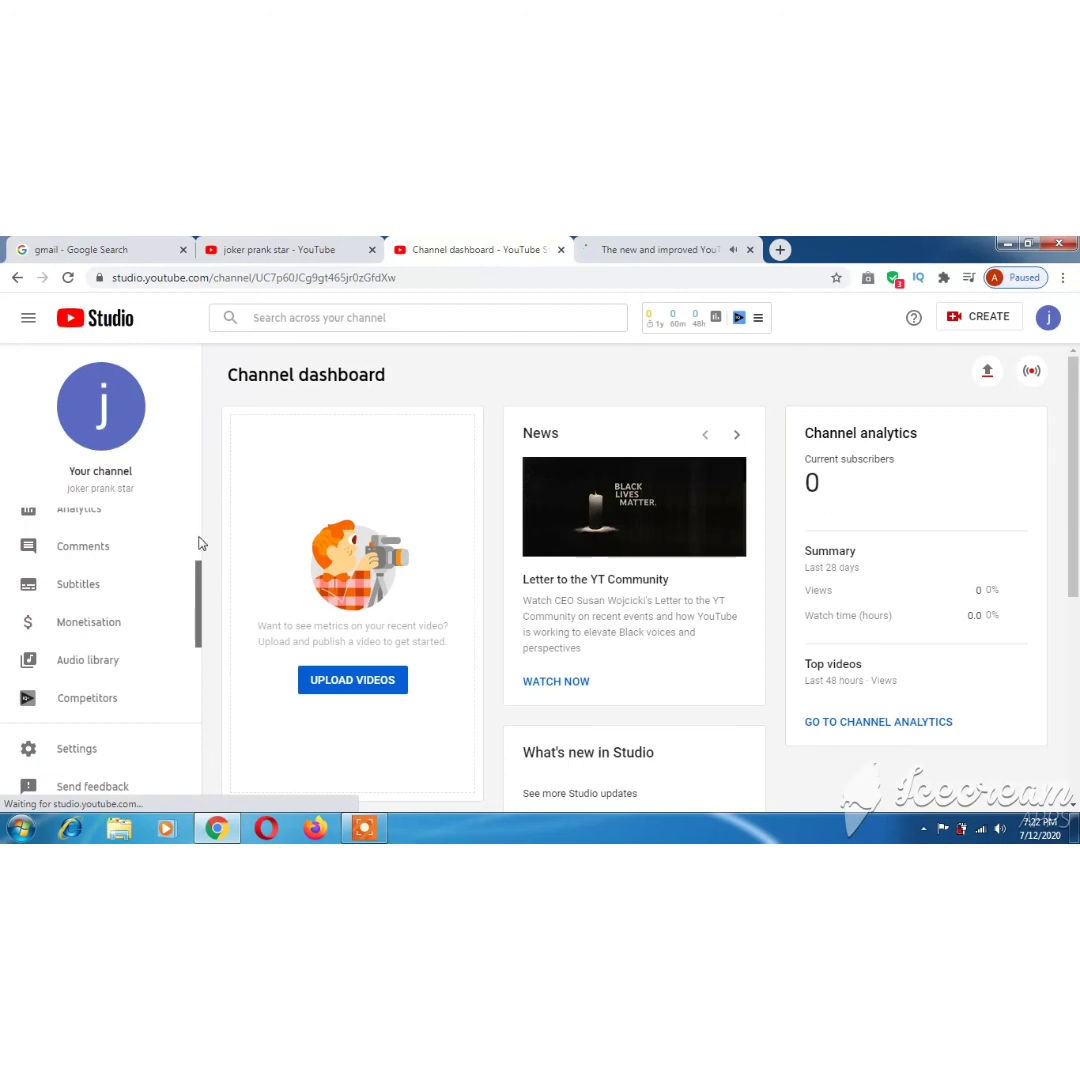
pyautogui.scroll(3, 198, 543)
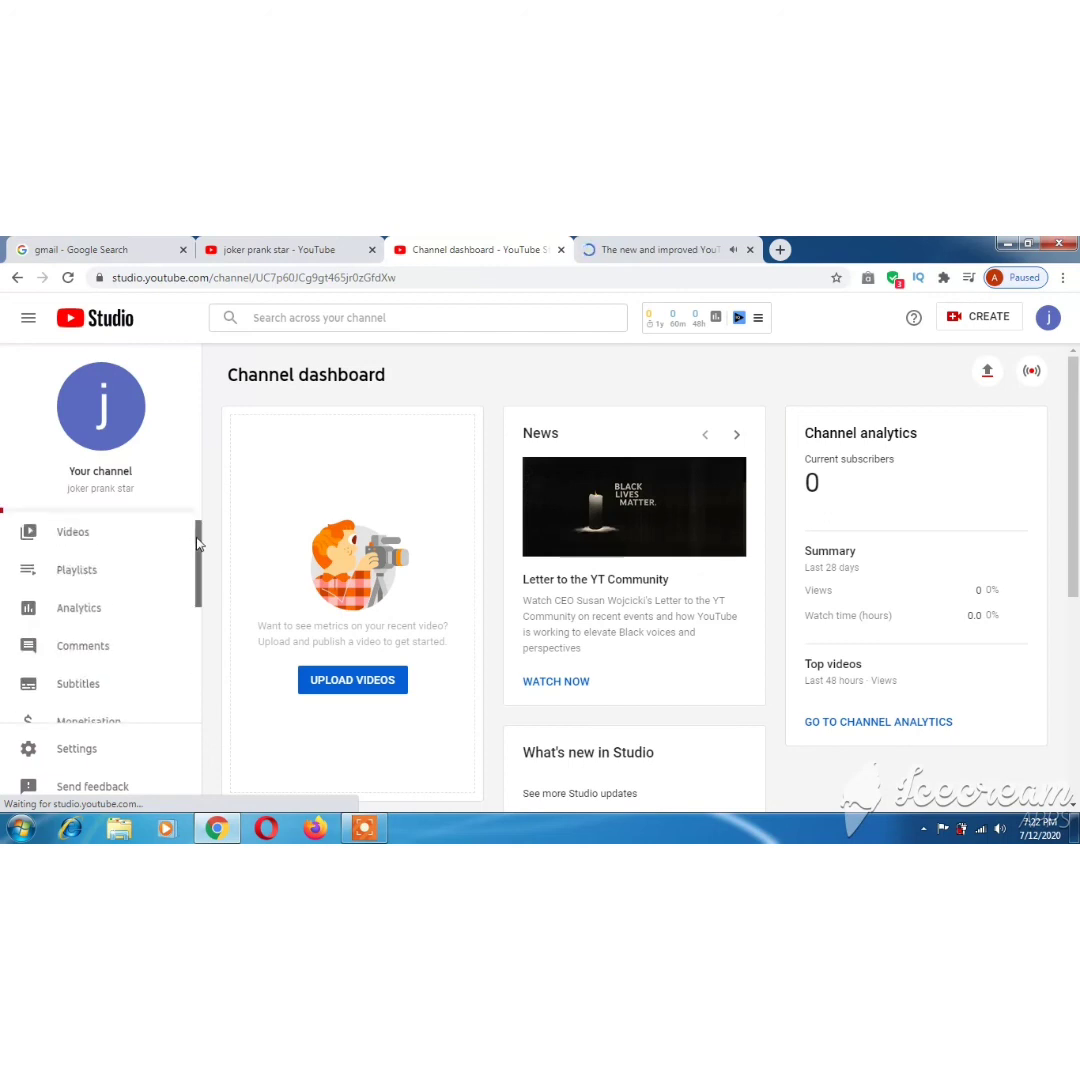
pyautogui.moveTo(197, 543); pyautogui.dragTo(198, 588)
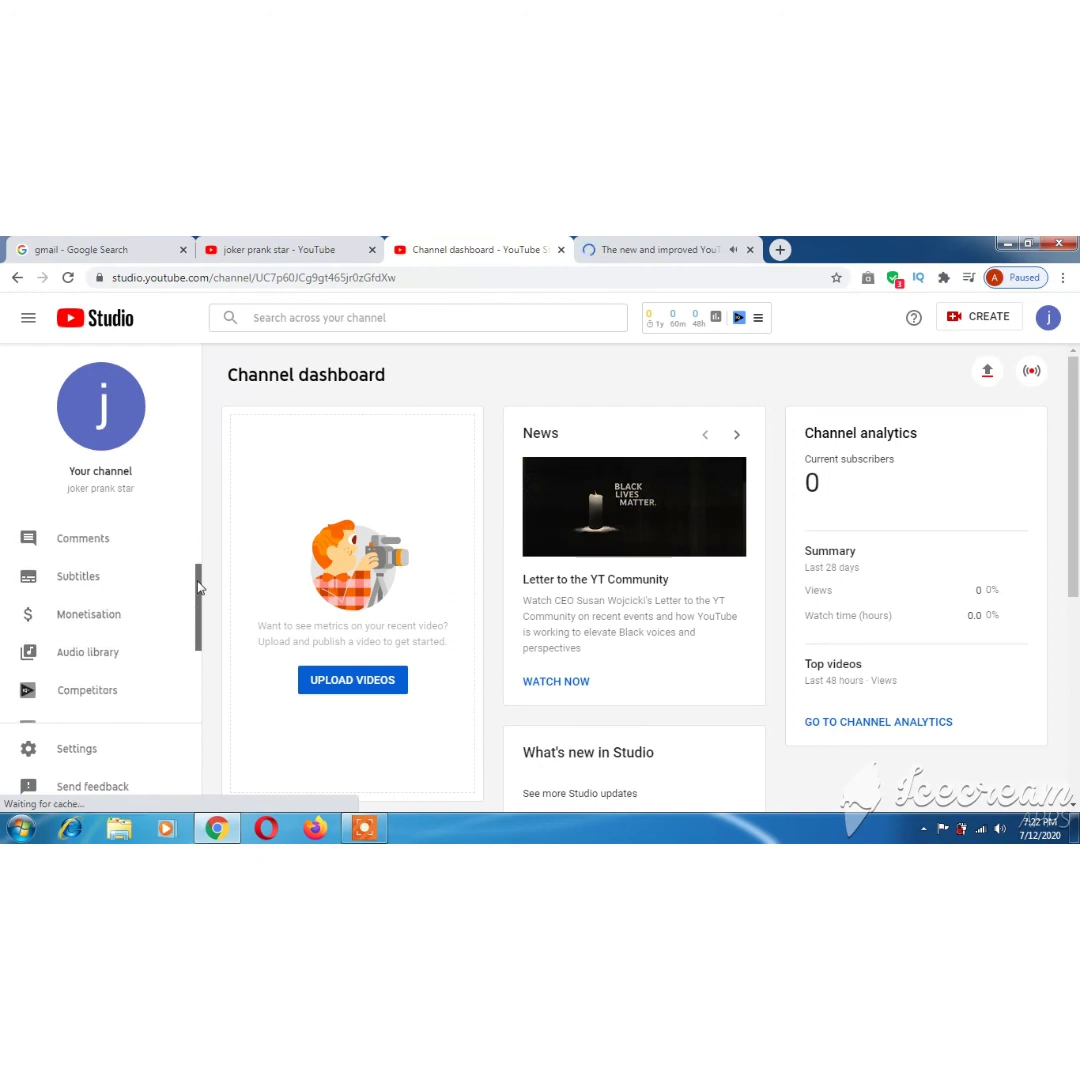
pyautogui.click(120, 620)
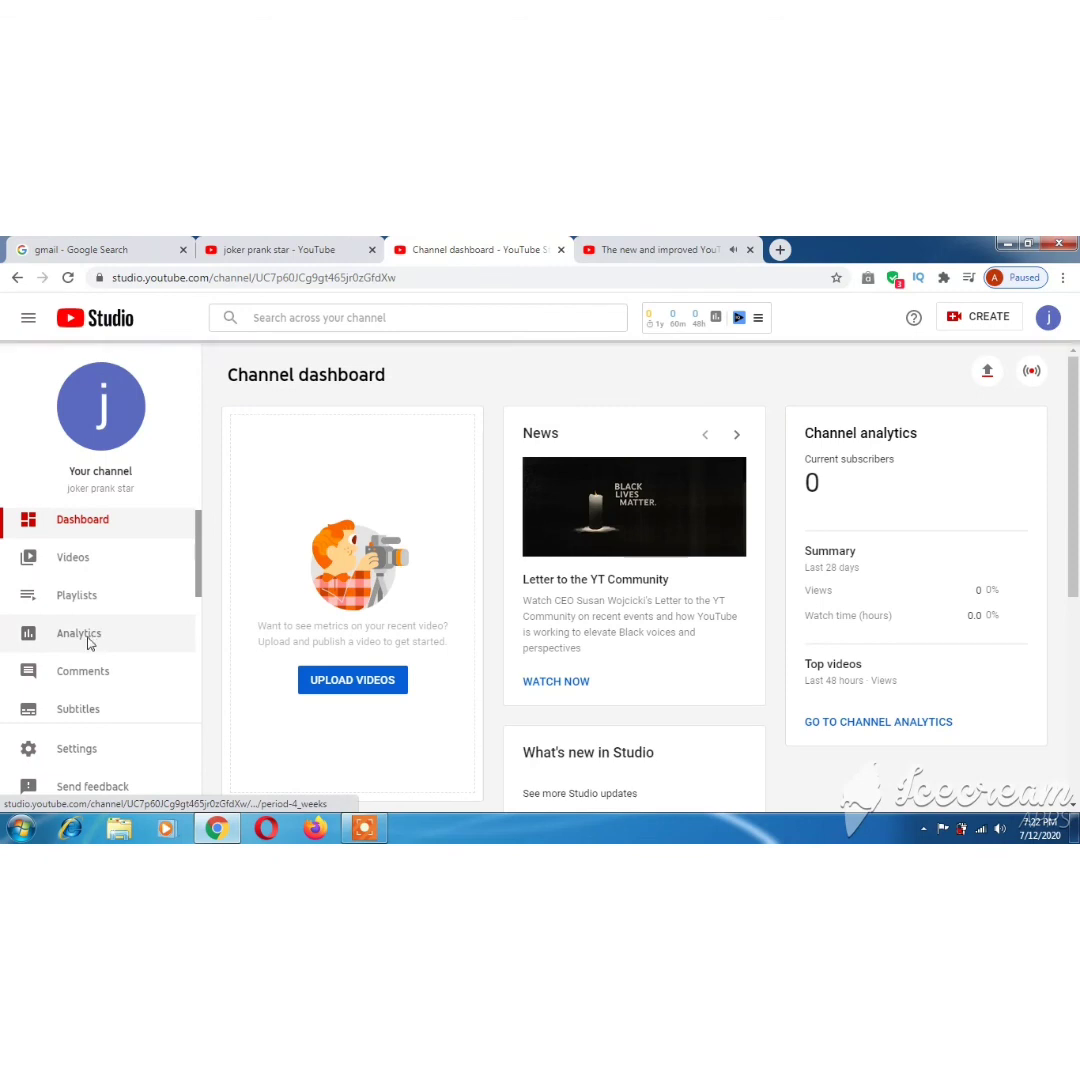
# Review the channel's analytics overview and its comments, and look over the remaining Studio sections.
pyautogui.click(88, 643)
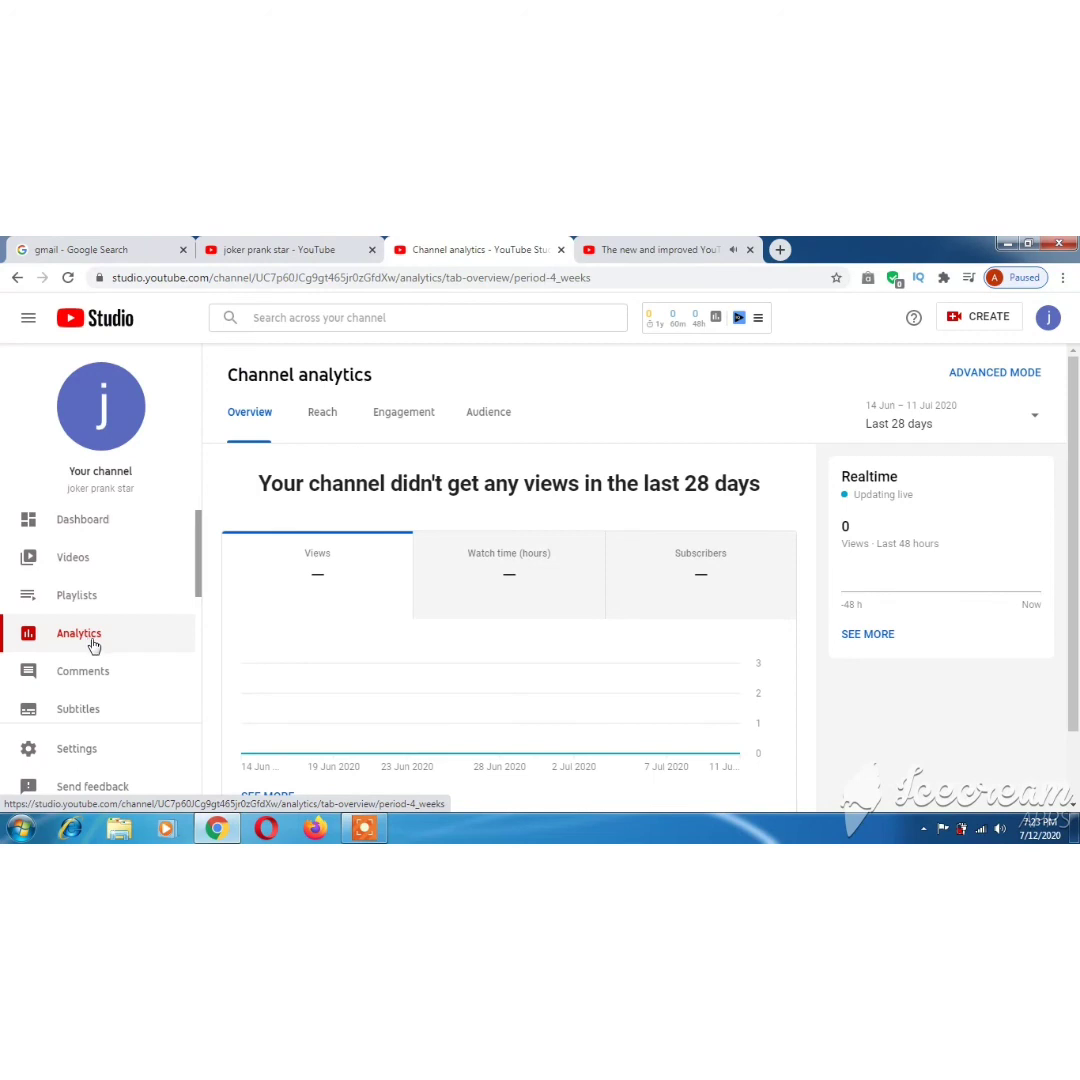
pyautogui.moveTo(198, 525); pyautogui.dragTo(198, 468)
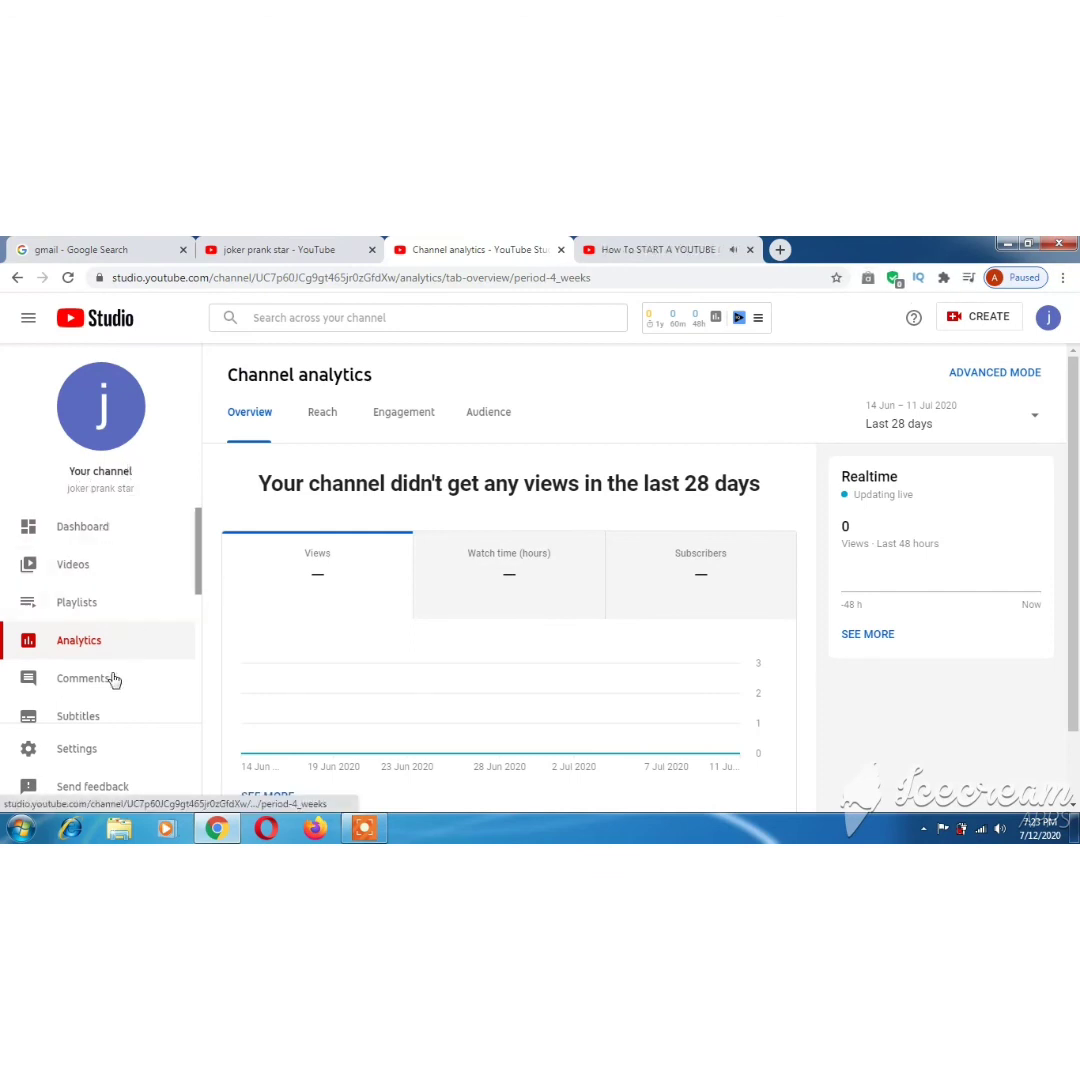
pyautogui.click(82, 678)
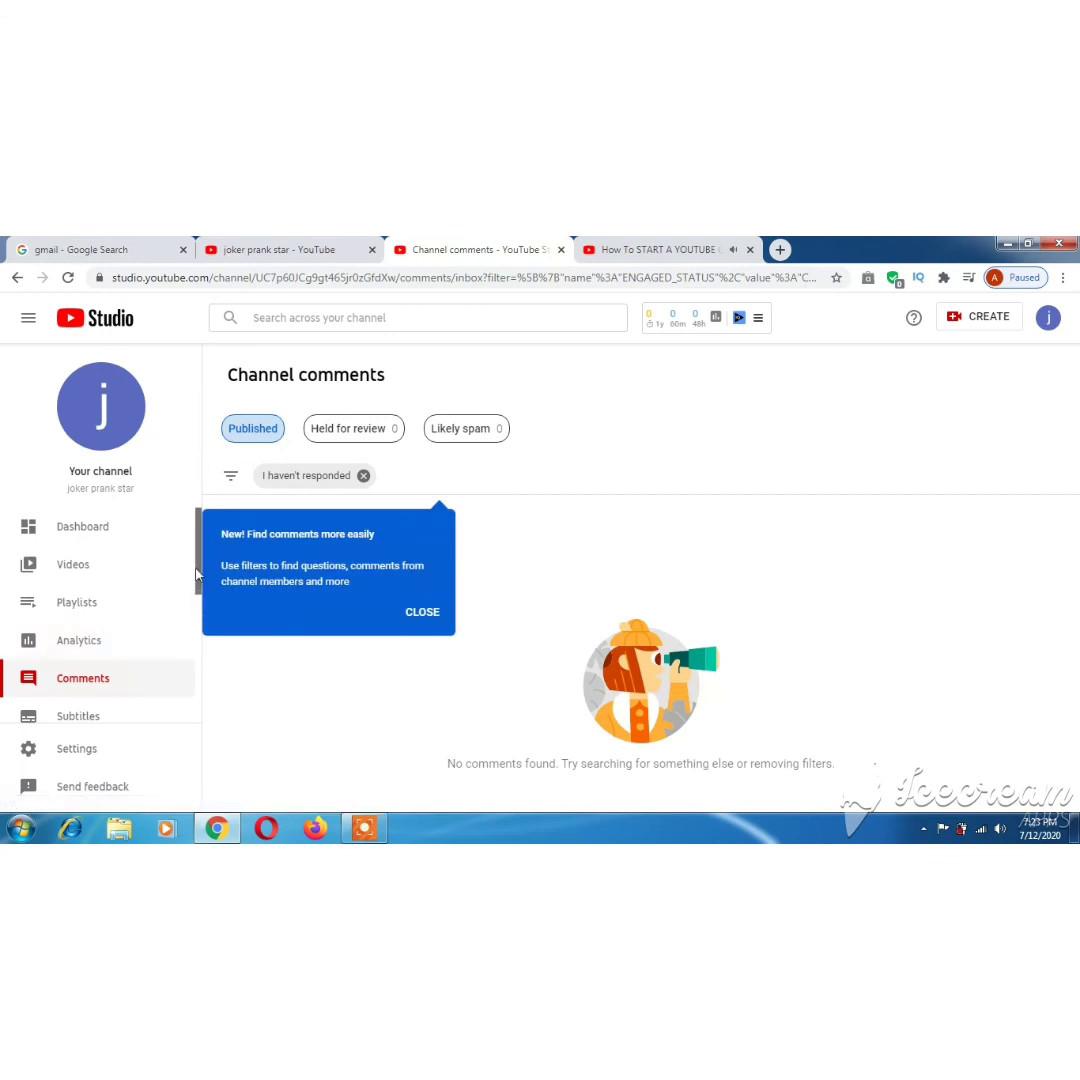
pyautogui.scroll(-1, 200, 600)
pyautogui.moveTo(200, 598); pyautogui.dragTo(198, 632)
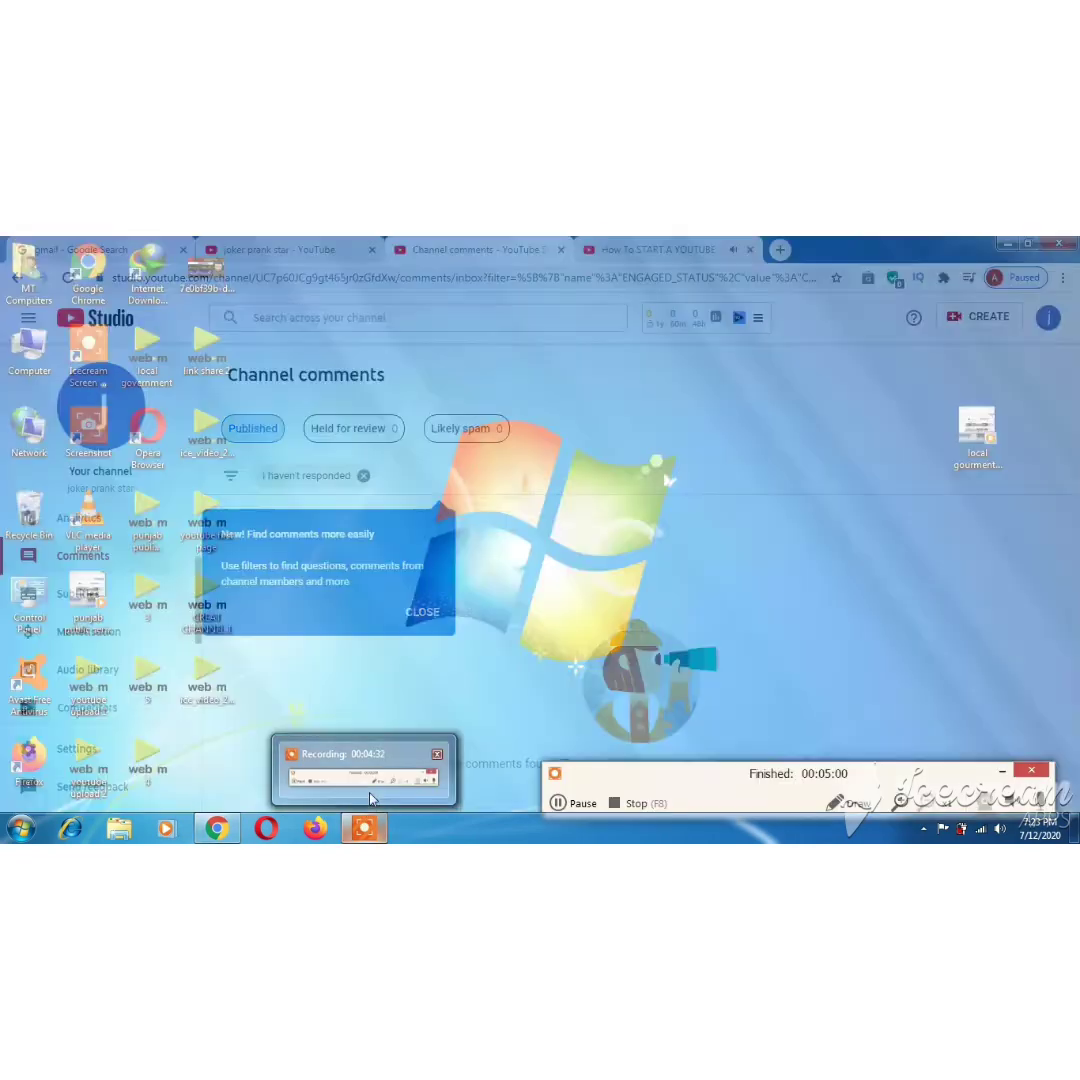
pyautogui.click(370, 798)
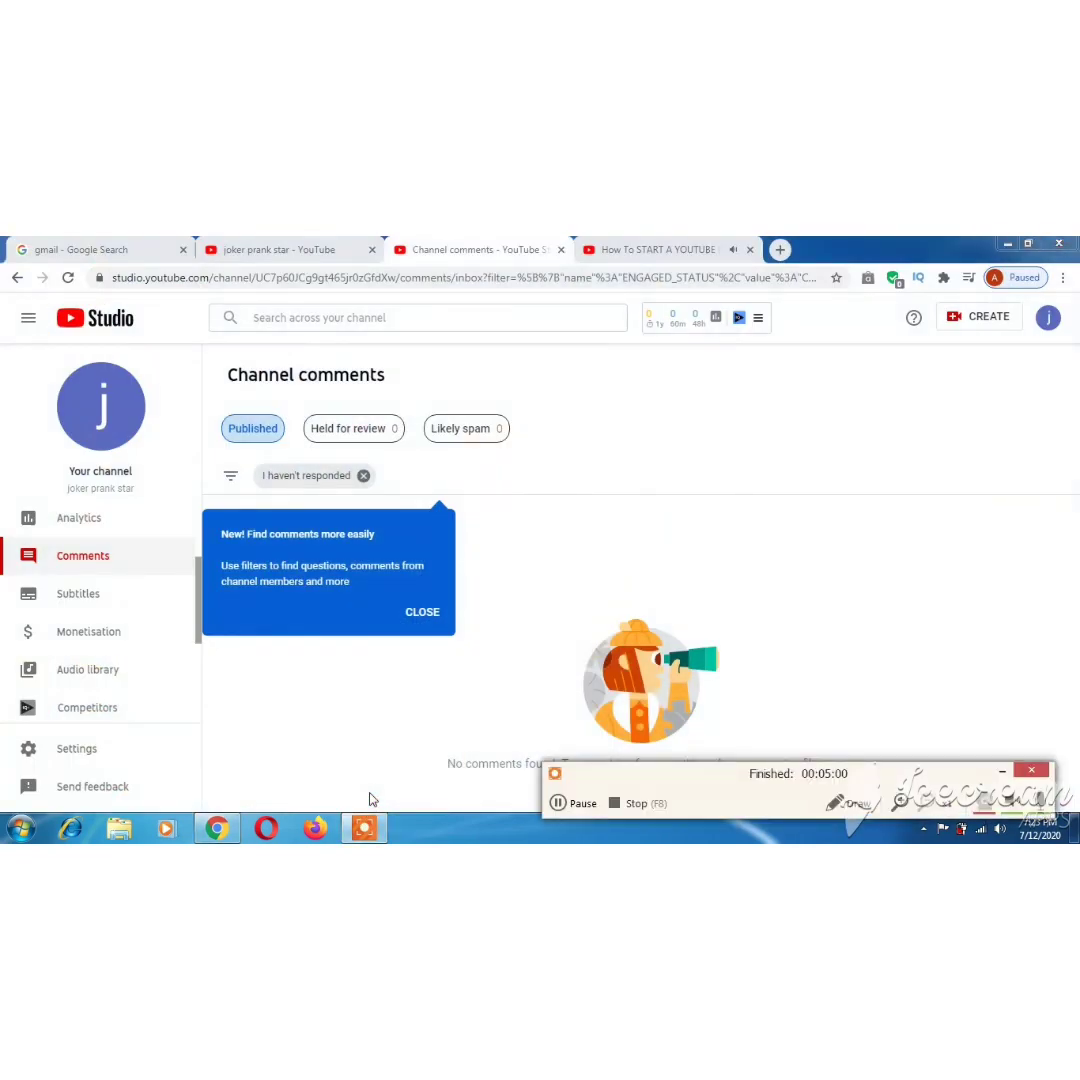
pyautogui.click(560, 804)
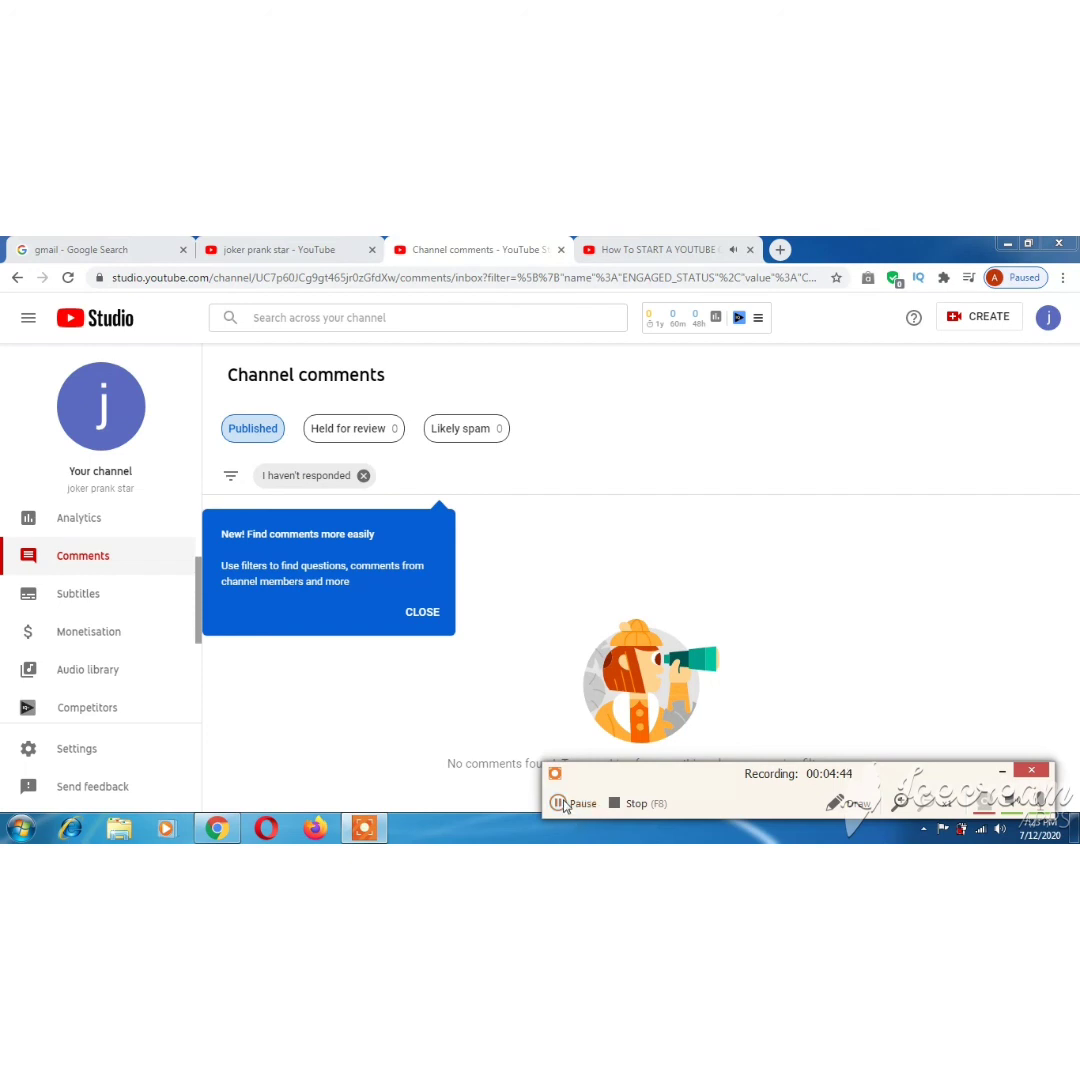
pyautogui.click(565, 806)
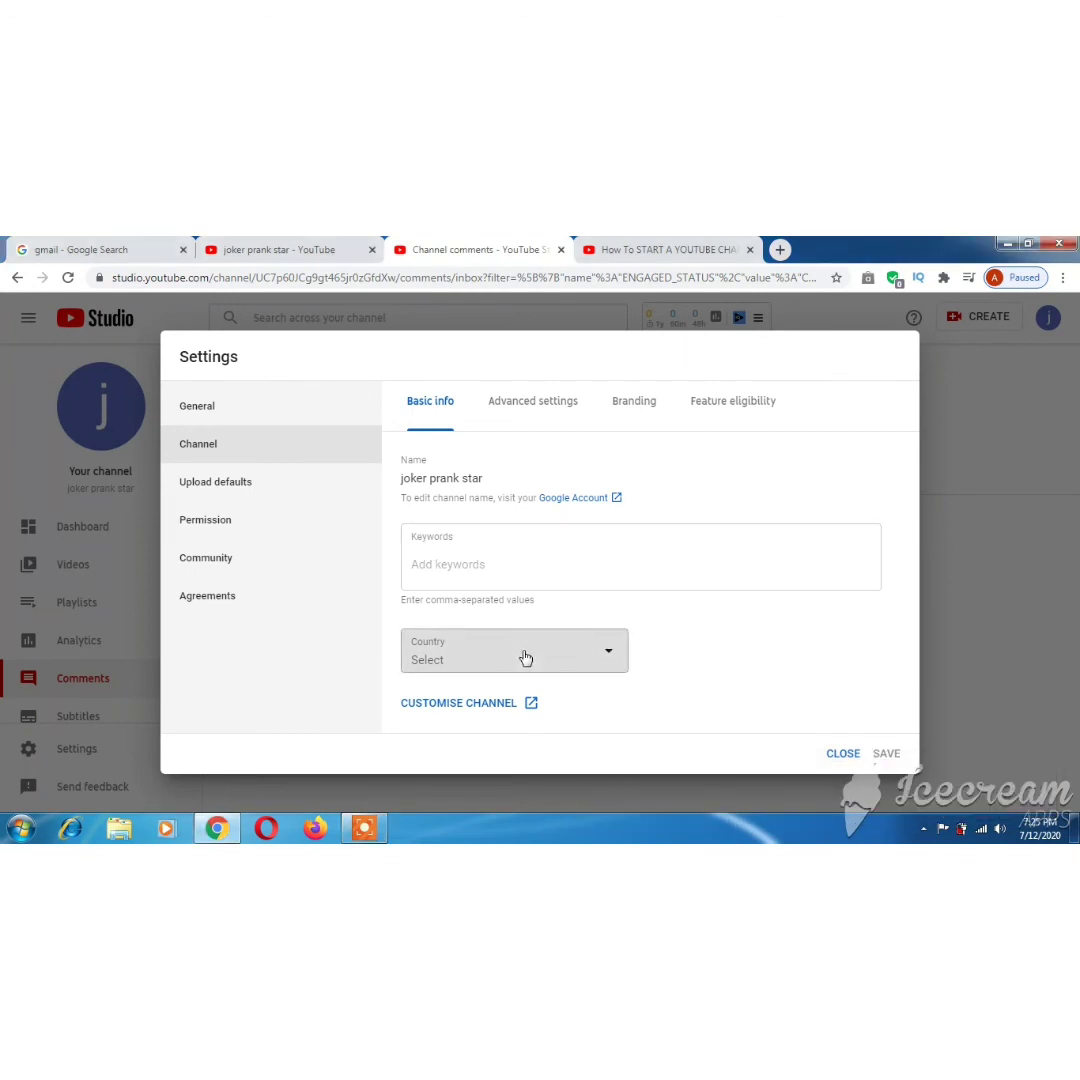
# Open the list of countries in the basic info of the channel settings.
pyautogui.click(608, 657)
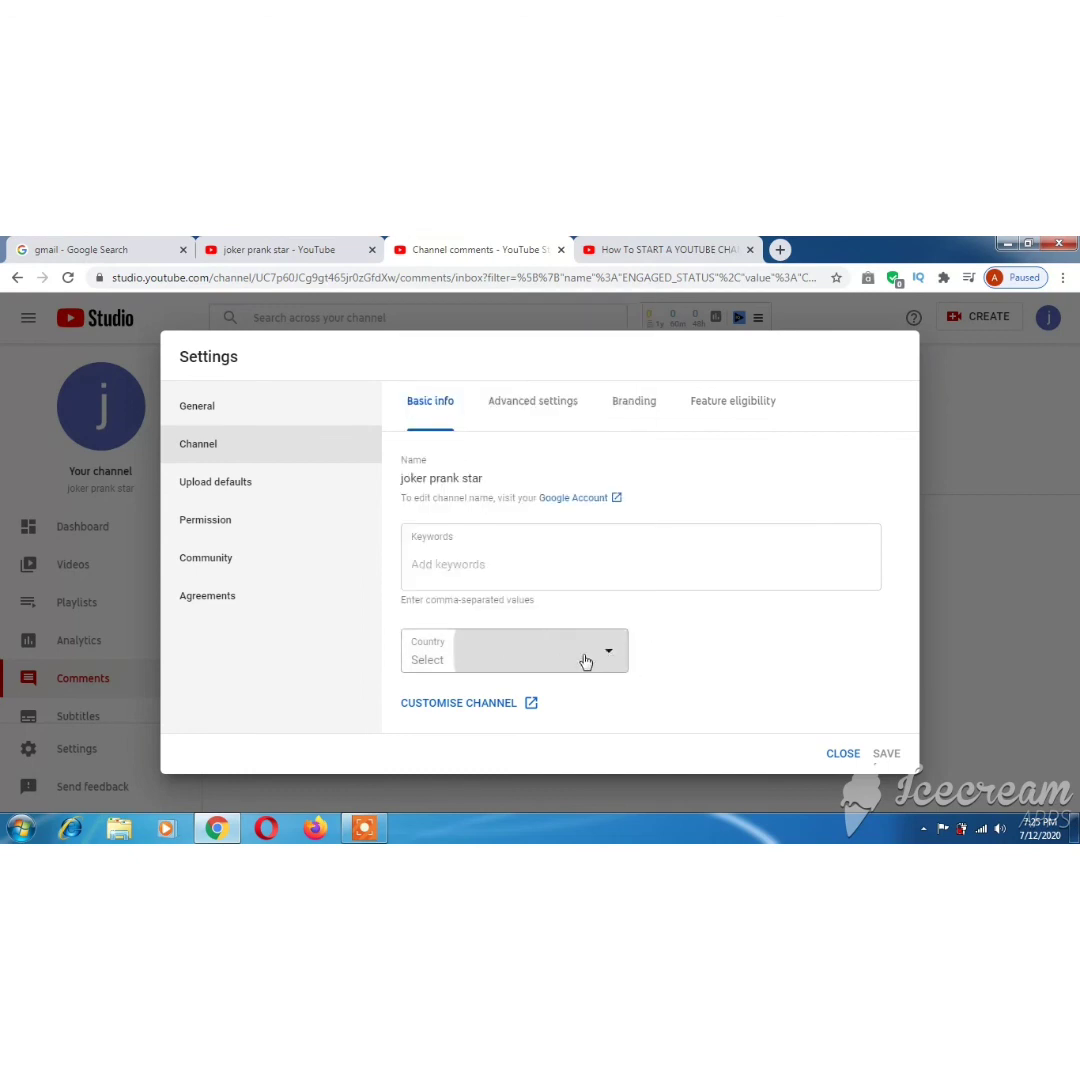
pyautogui.click(514, 652)
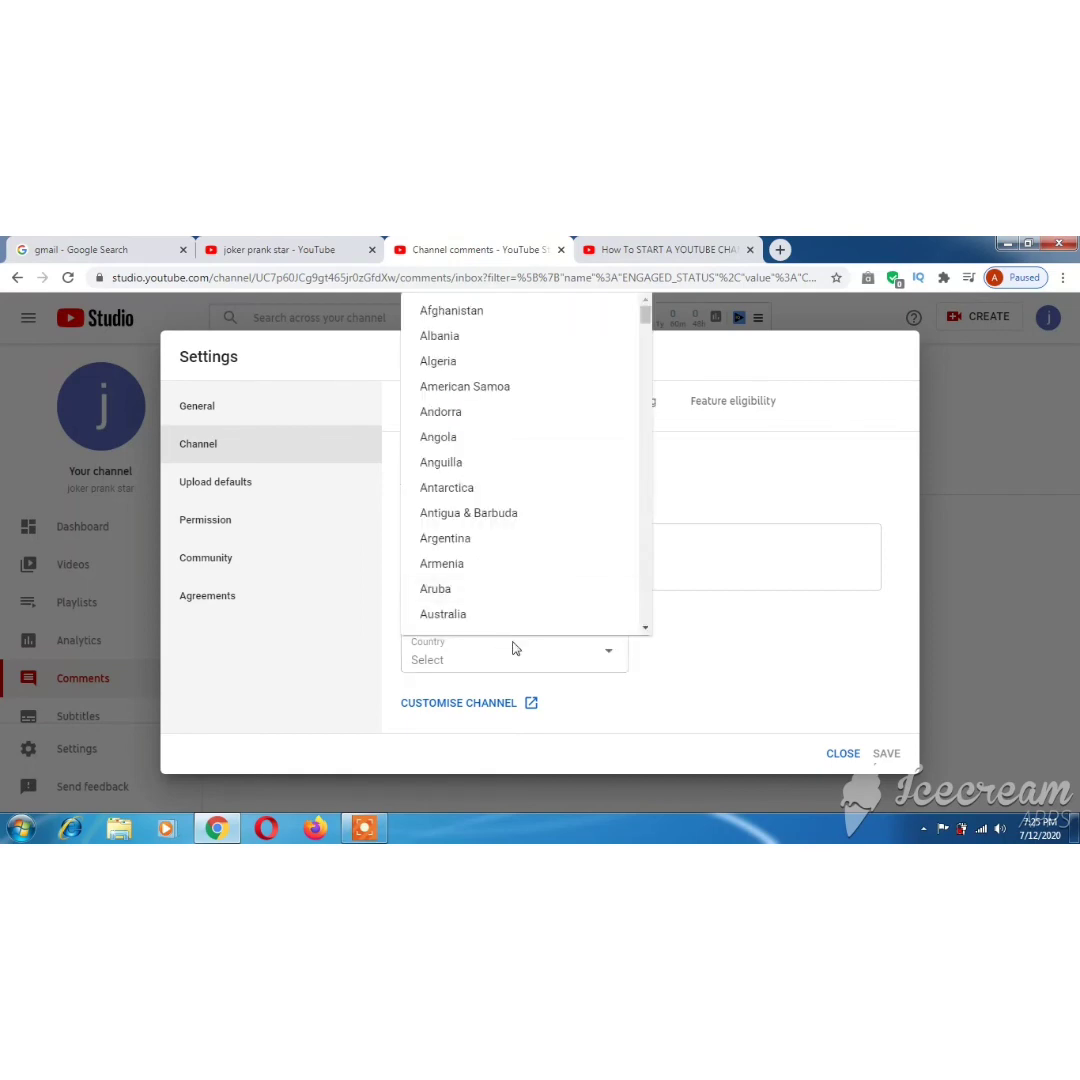